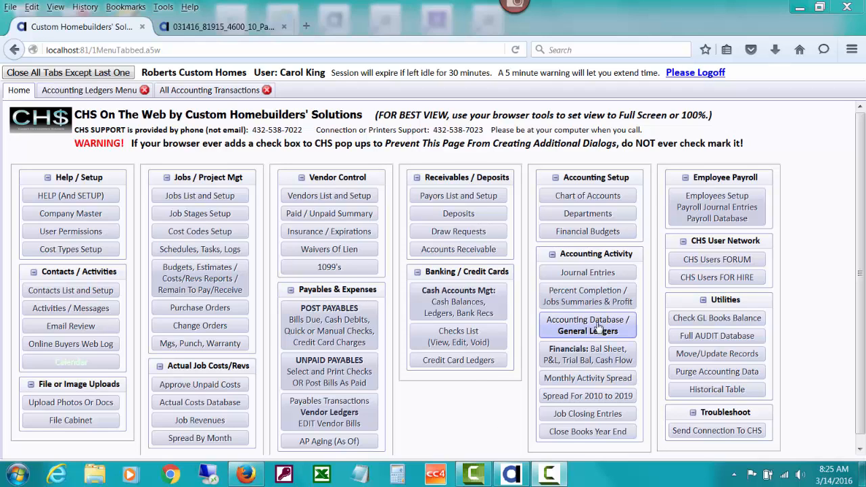
# Check the search criteria and examine the paid voucher entries in the All Accounting Transactions database
pyautogui.click(117, 95)
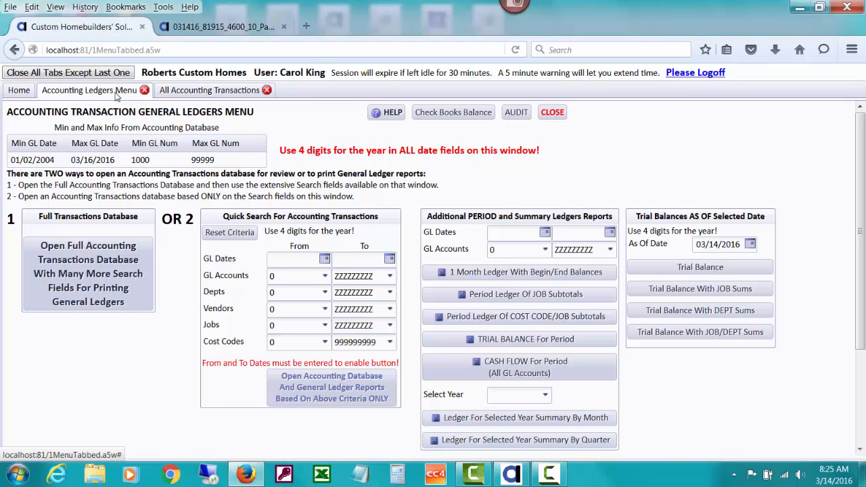
pyautogui.click(180, 96)
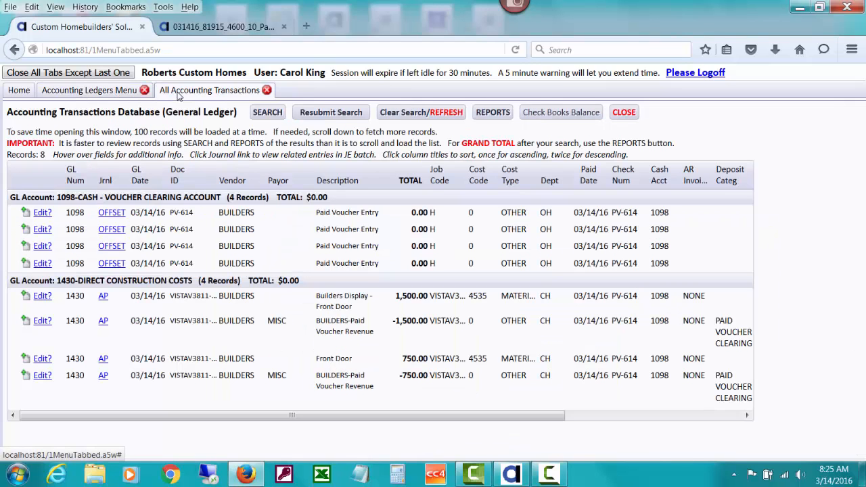
pyautogui.click(263, 112)
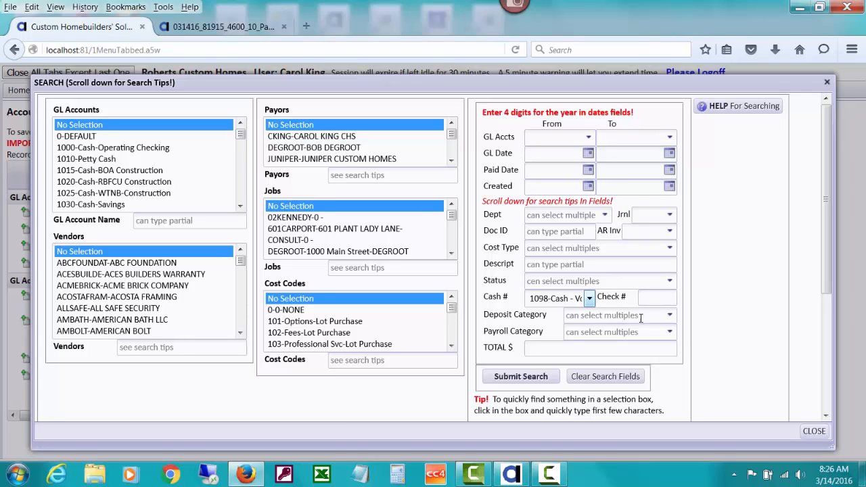
pyautogui.click(814, 431)
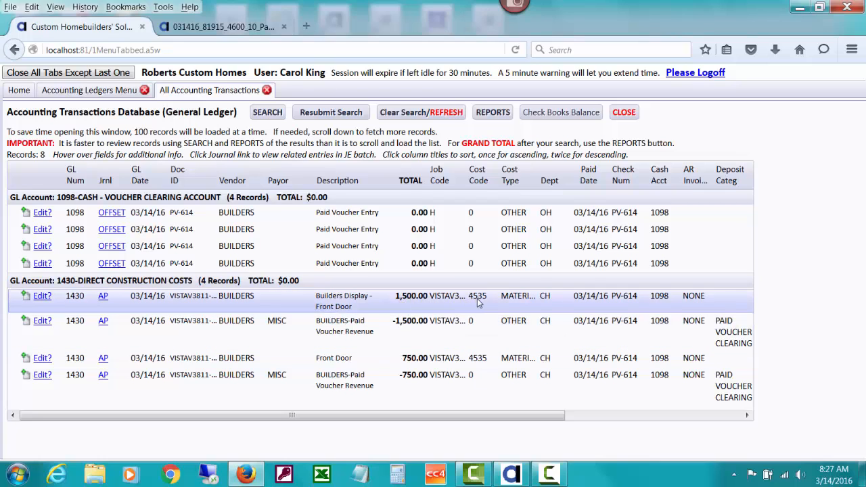
pyautogui.moveTo(478, 302)
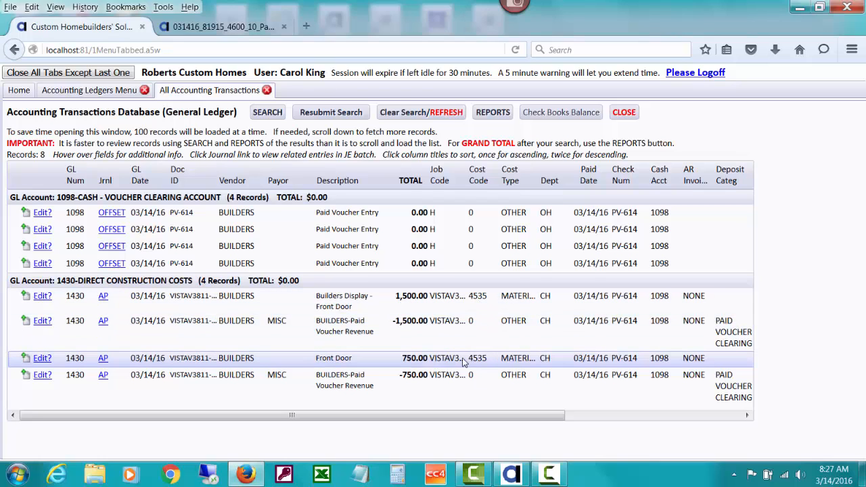
pyautogui.moveTo(463, 364)
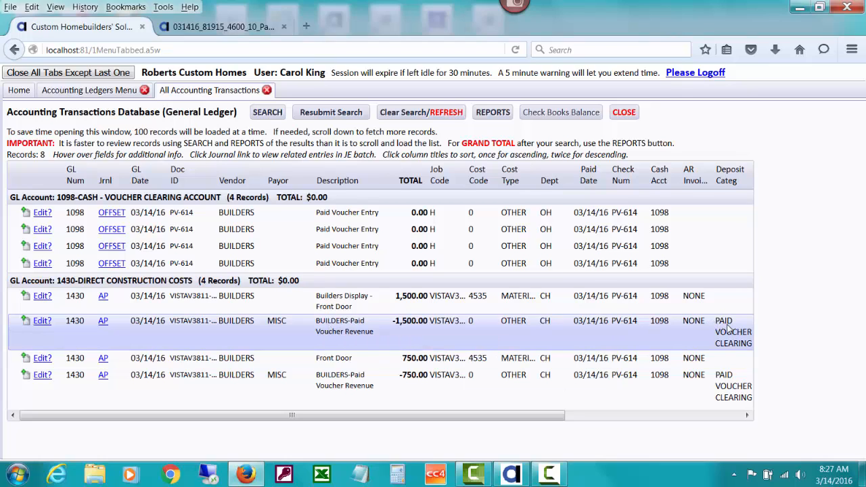
pyautogui.moveTo(729, 330)
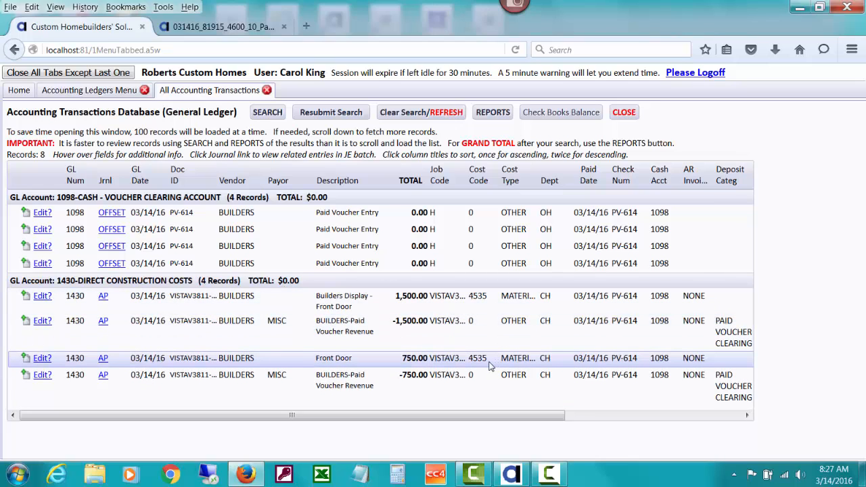
# Open the entire-company Trial Balance With Job Sums from the Financial Statements' balance sheets, trial balances and cash flow section
pyautogui.click(14, 93)
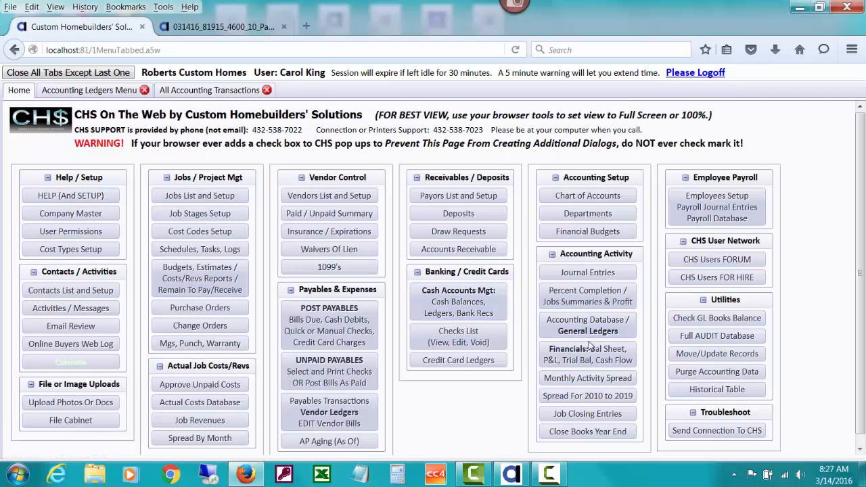
pyautogui.click(609, 360)
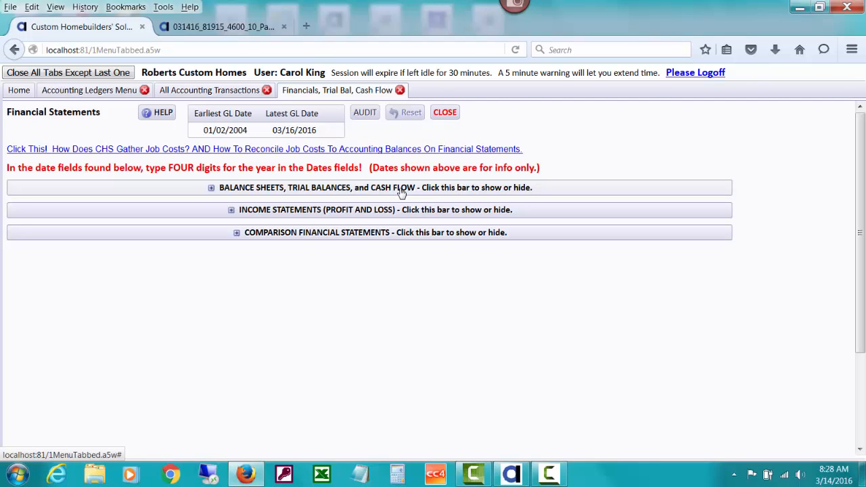
pyautogui.click(402, 193)
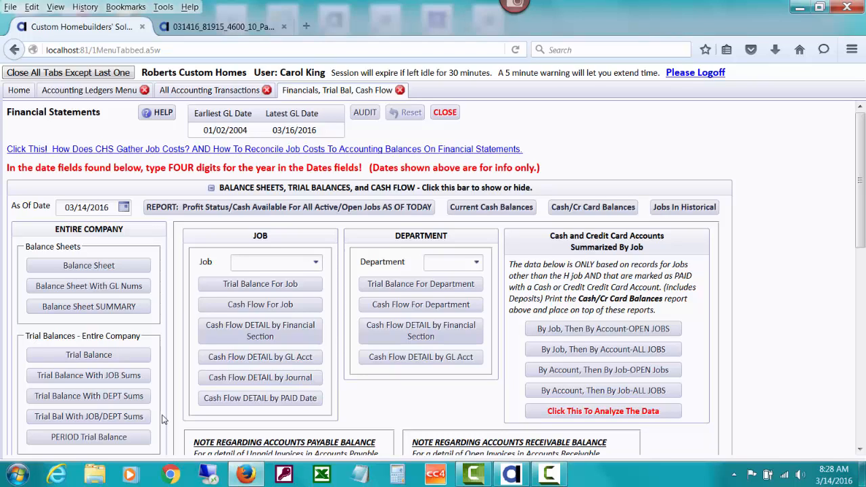
pyautogui.click(105, 381)
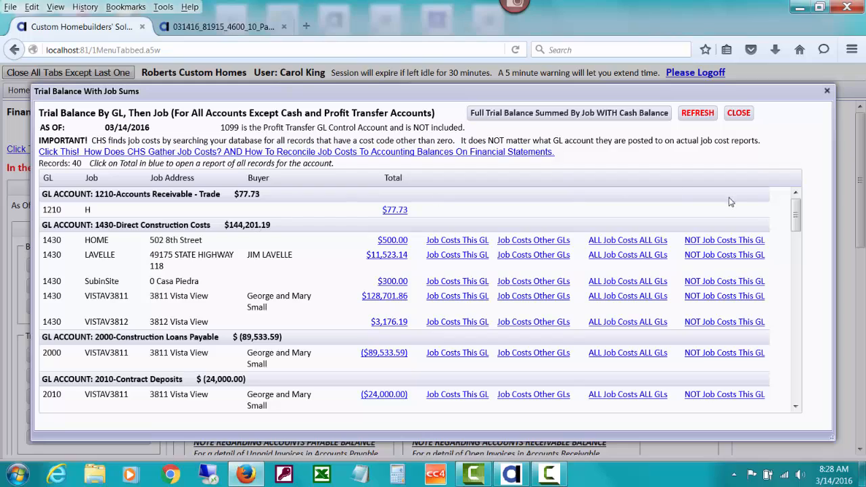
pyautogui.moveTo(799, 216)
pyautogui.mouseDown()
pyautogui.moveTo(804, 273)
pyautogui.moveTo(797, 212)
pyautogui.mouseUp()
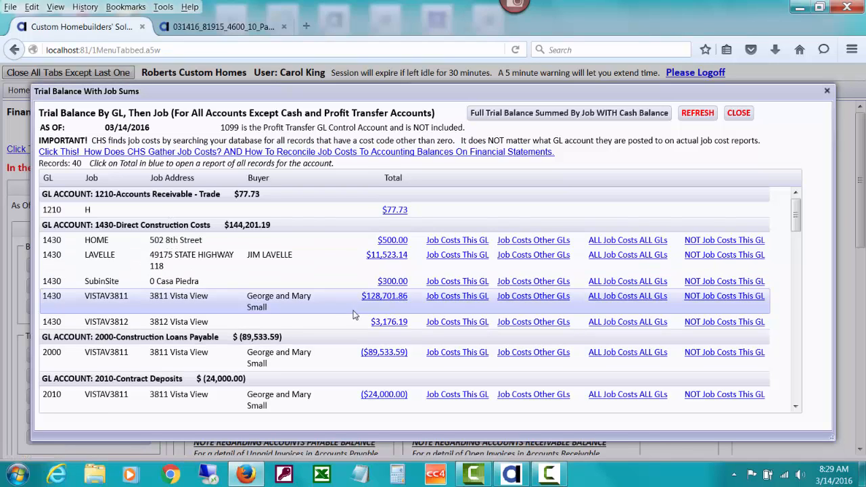
# Review the Job Costs This GL and Job Costs Other GLs reports for job VISTAV3811 under account 1430
pyautogui.click(453, 299)
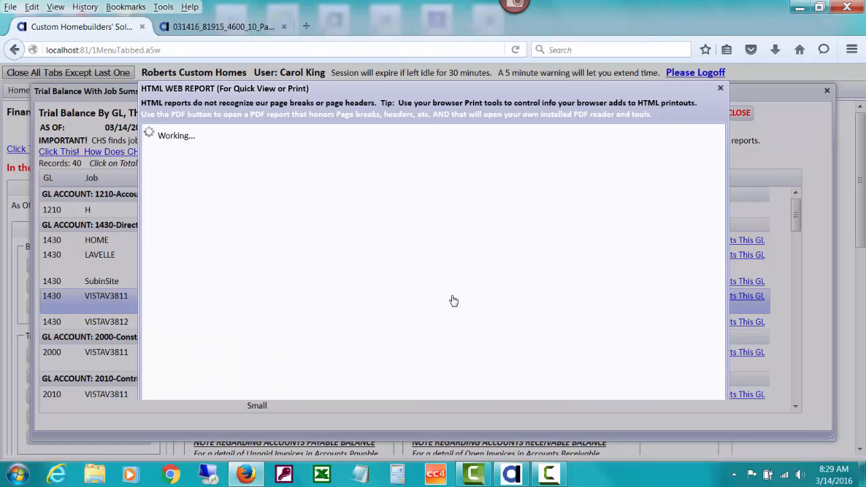
pyautogui.moveTo(719, 177); pyautogui.dragTo(716, 407)
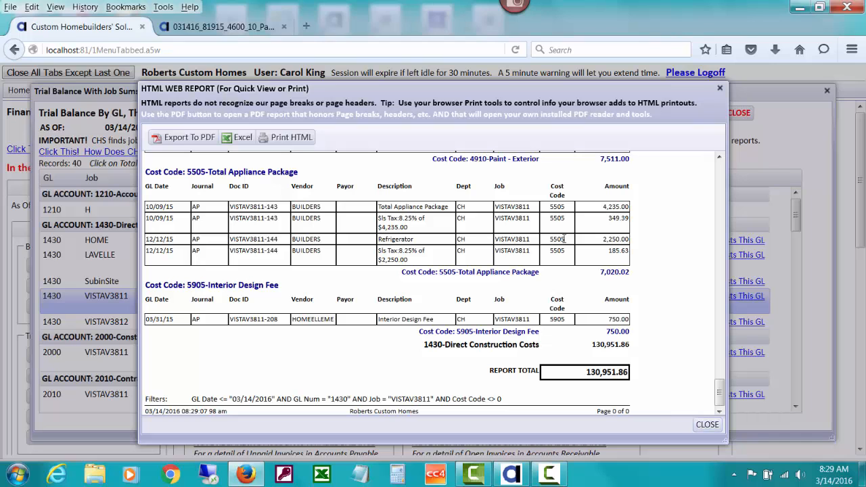
pyautogui.click(707, 424)
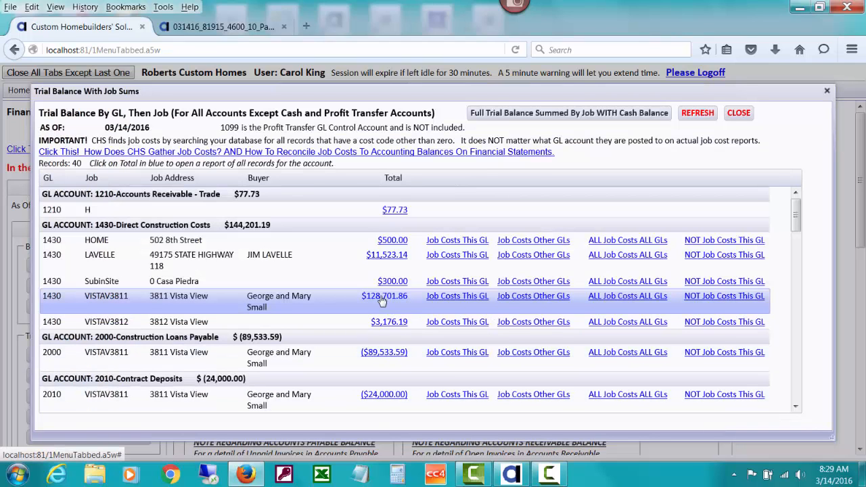
pyautogui.click(540, 297)
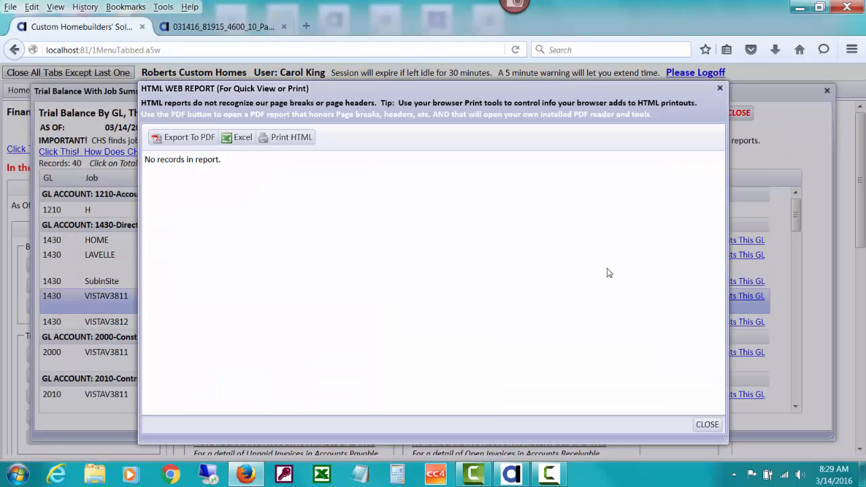
pyautogui.click(697, 425)
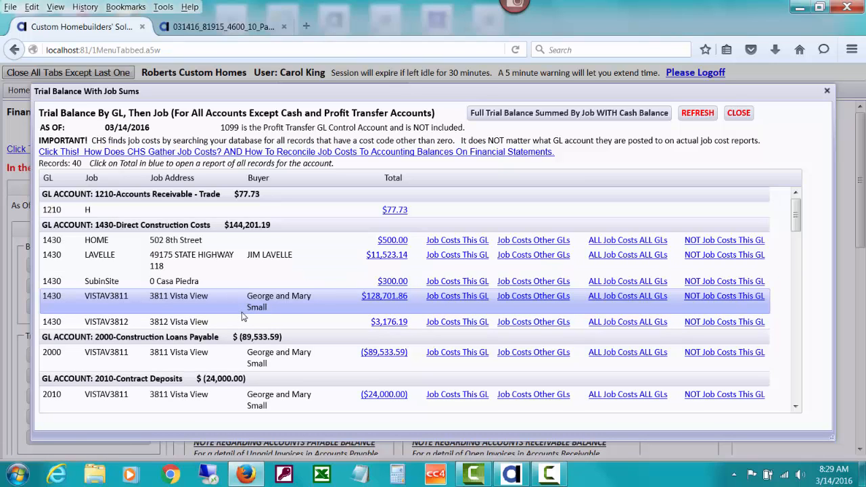
# Review the NOT Job Costs This GL report for VISTAV3811 under account 1430 and close the trial balance
pyautogui.click(738, 298)
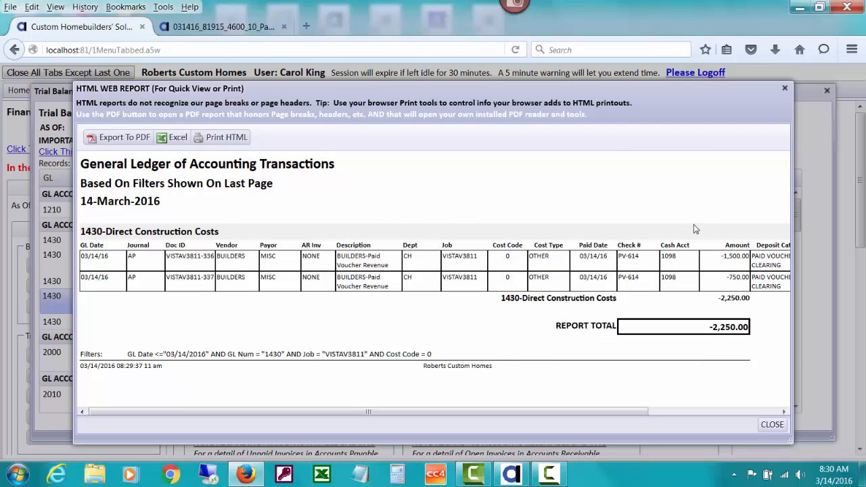
pyautogui.click(772, 425)
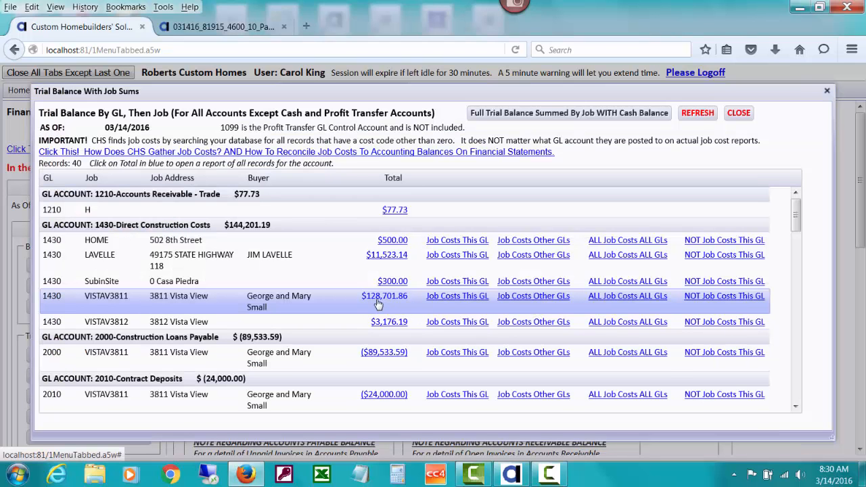
pyautogui.click(738, 114)
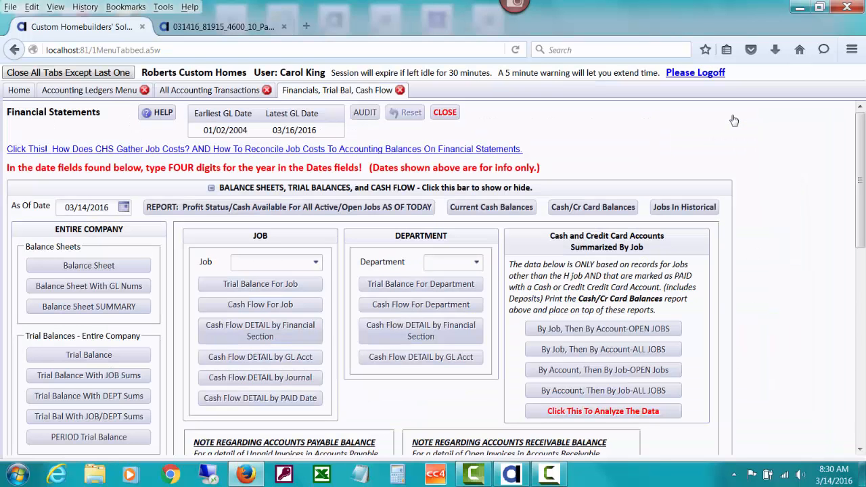
# Open Draw Requests from the home menu and select job VISTAV3811
pyautogui.click(19, 92)
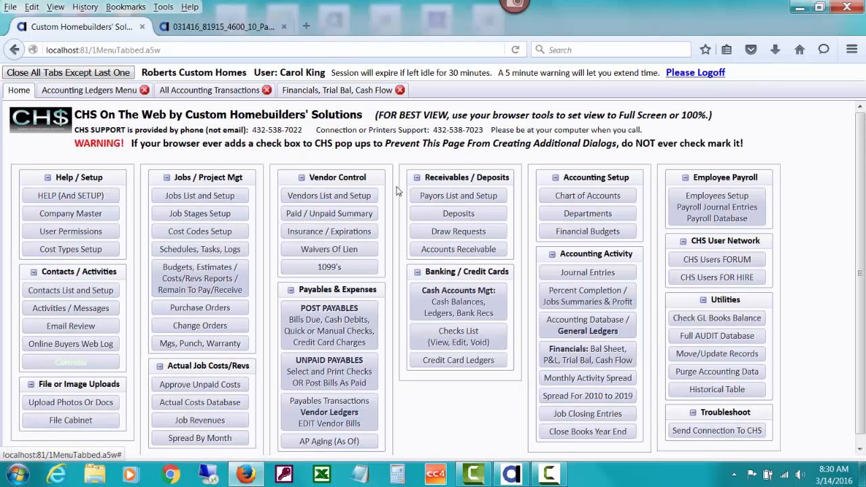
pyautogui.click(424, 236)
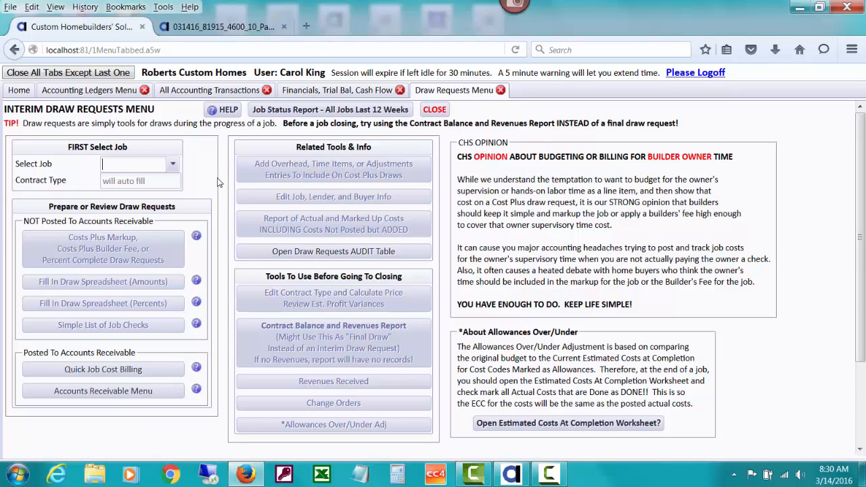
pyautogui.write('v')
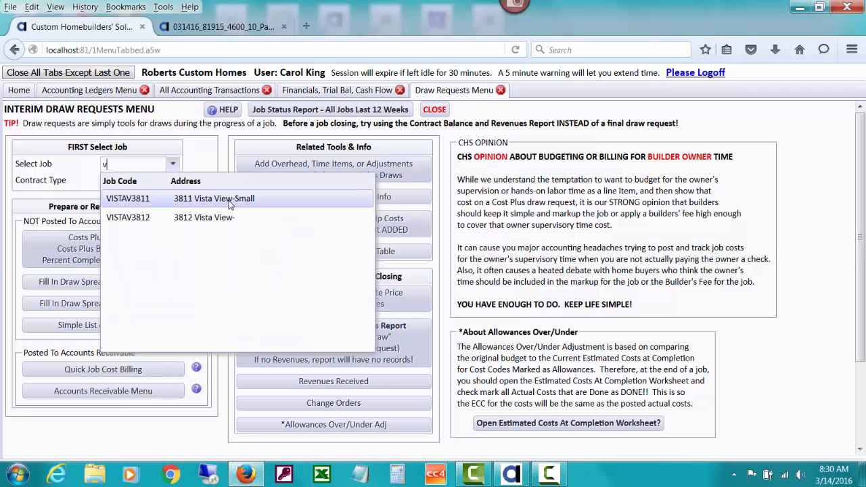
pyautogui.click(229, 203)
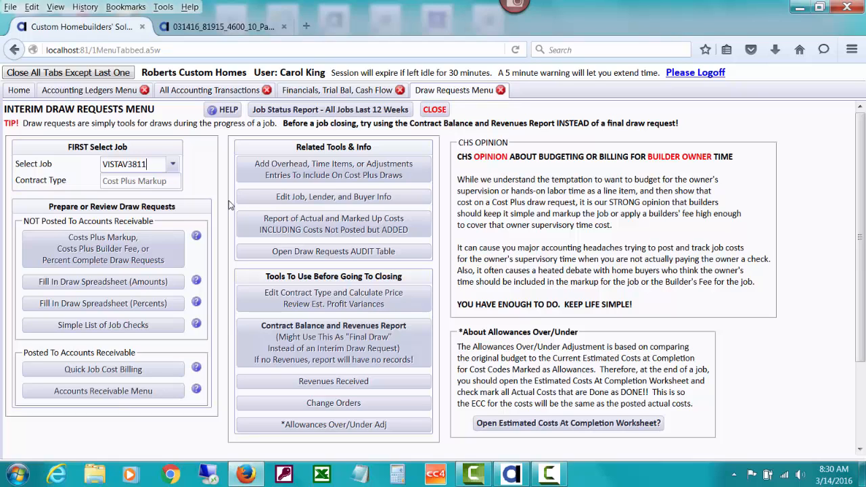
# Open the Revenues Received report for the selected job and examine its categories, including Paid Voucher Clearing
pyautogui.click(333, 383)
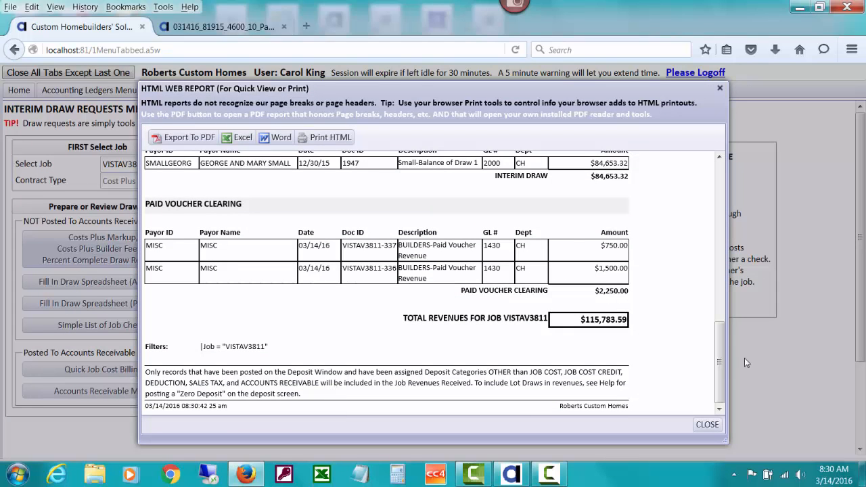
pyautogui.moveTo(720, 362); pyautogui.dragTo(711, 181)
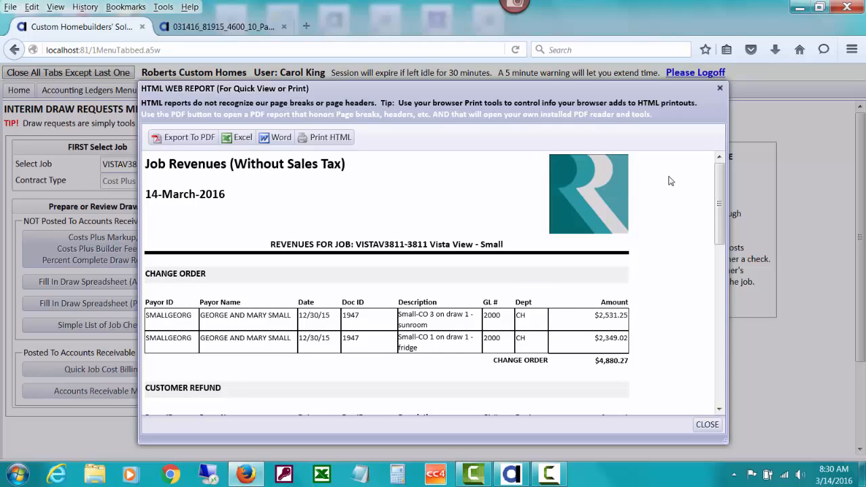
pyautogui.moveTo(721, 193); pyautogui.dragTo(725, 358)
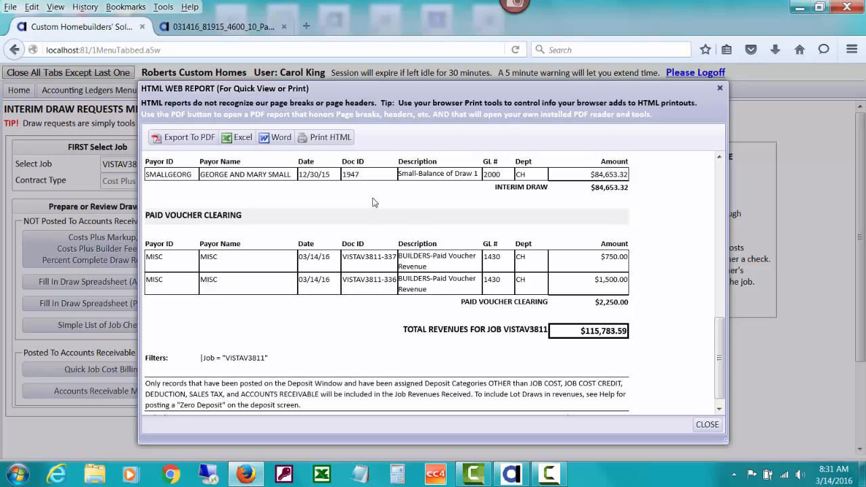
# Export the job revenues report to PDF, open it with Adobe Acrobat, minimize it and close the web report
pyautogui.click(190, 138)
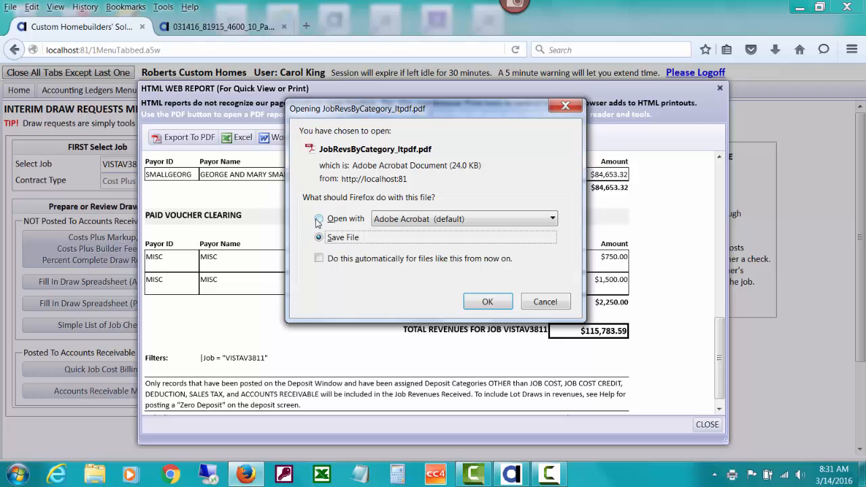
pyautogui.click(319, 219)
pyautogui.click(467, 303)
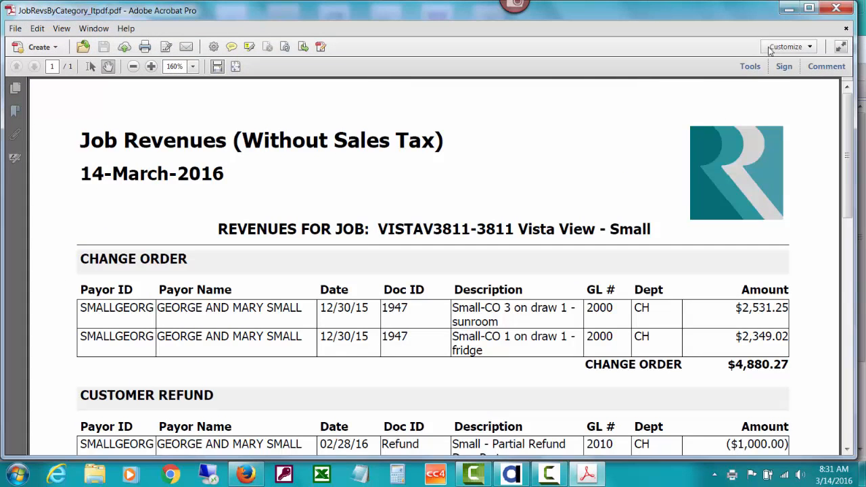
pyautogui.click(789, 12)
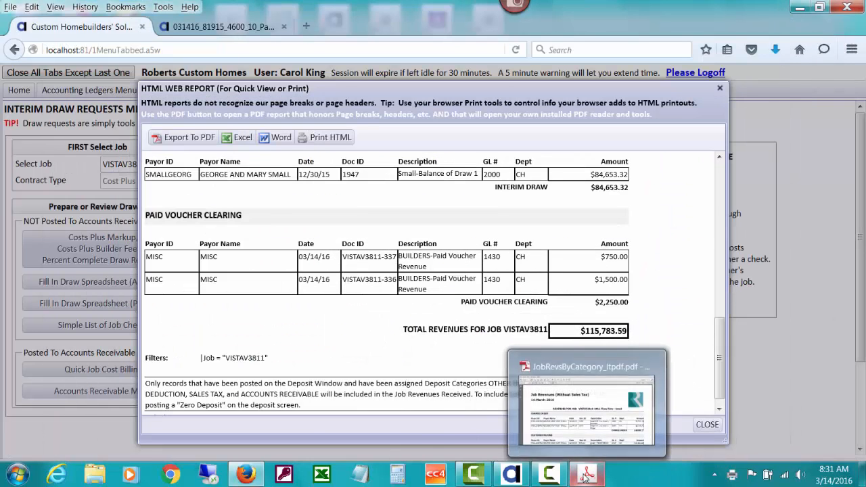
pyautogui.click(707, 425)
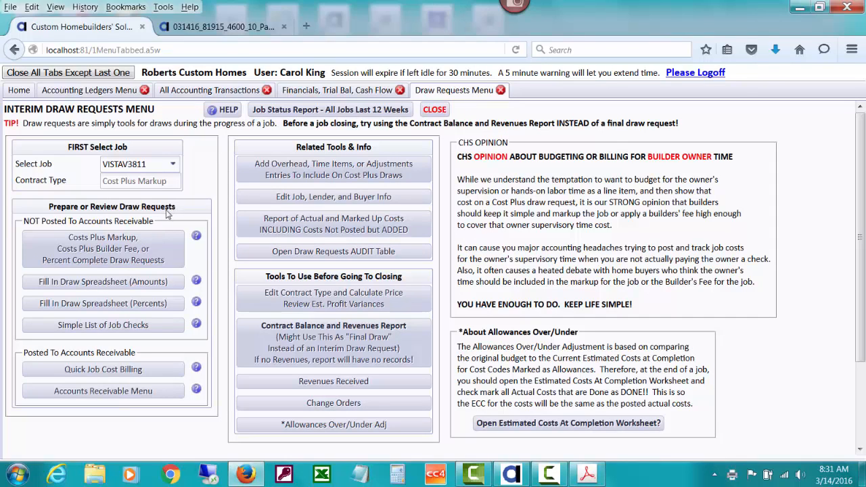
# View the contract type, price and estimated profit calculations for job VISTAV3811, leaving the window without edits
pyautogui.click(341, 304)
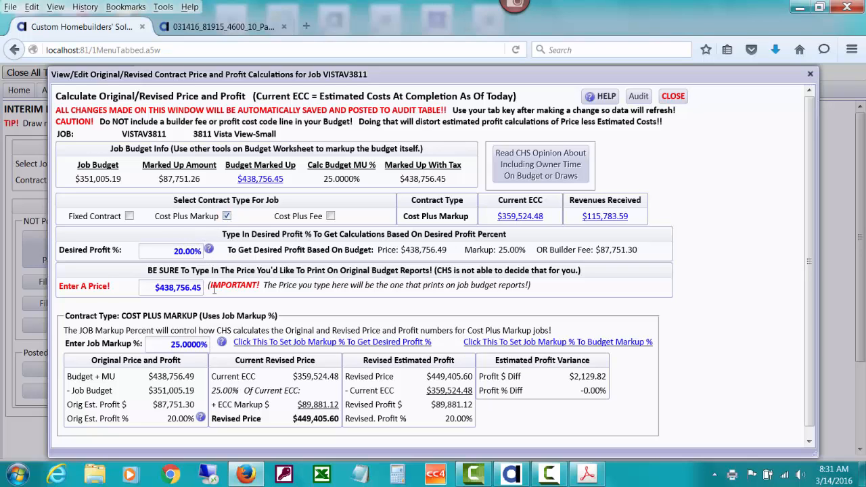
pyautogui.click(674, 96)
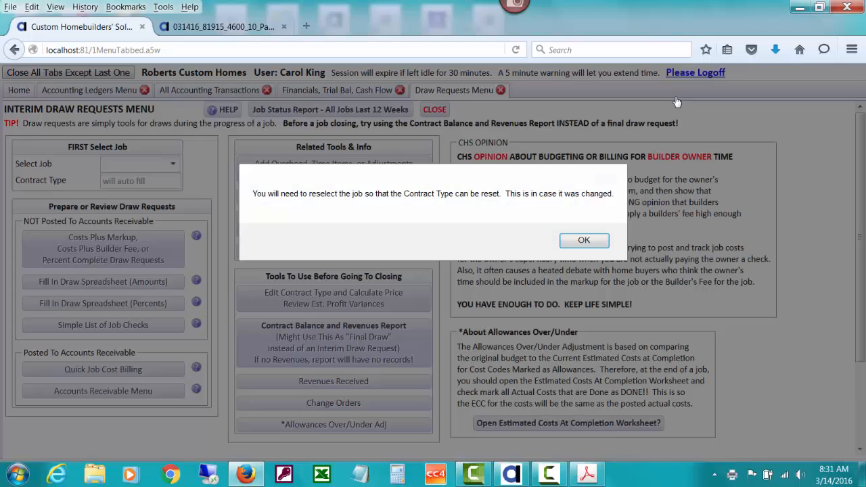
pyautogui.click(586, 240)
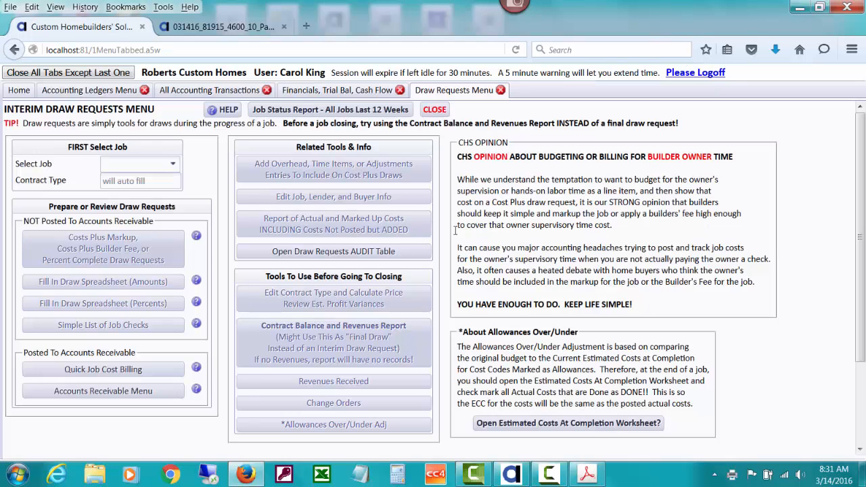
# Select job VISTAV3811 for interim draws and open its cost-plus draw requests for review or preparation
pyautogui.click(149, 163)
pyautogui.write('v')
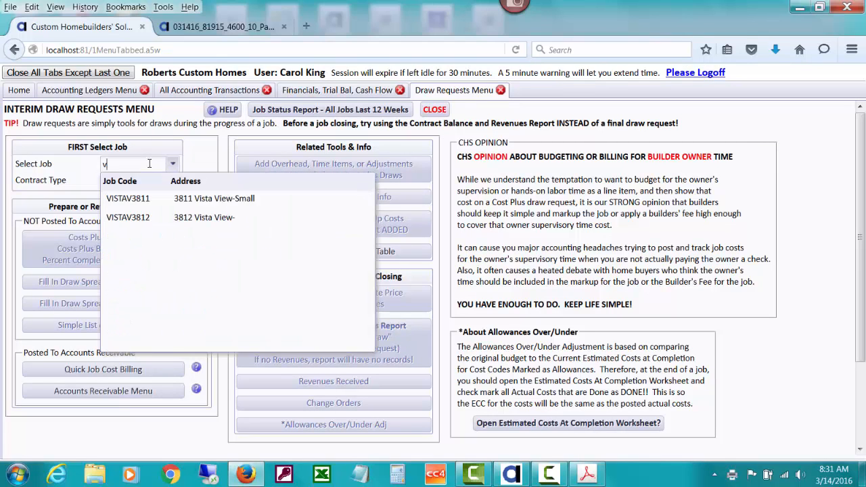
pyautogui.click(243, 200)
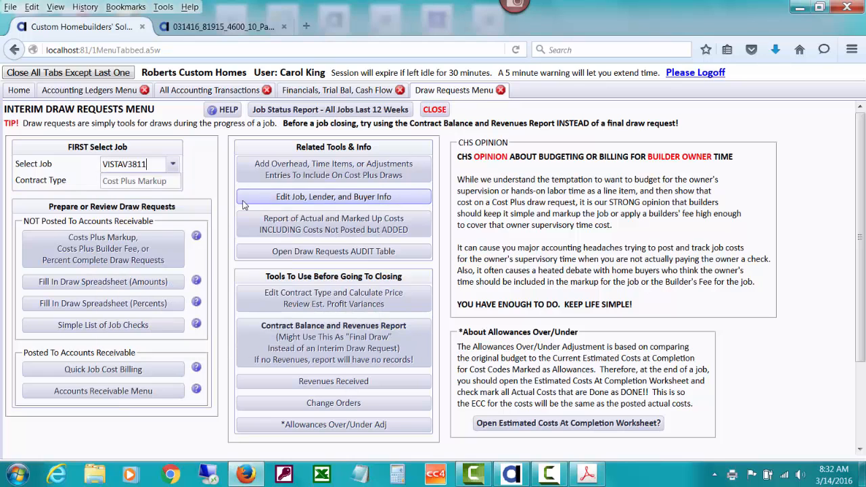
pyautogui.click(173, 244)
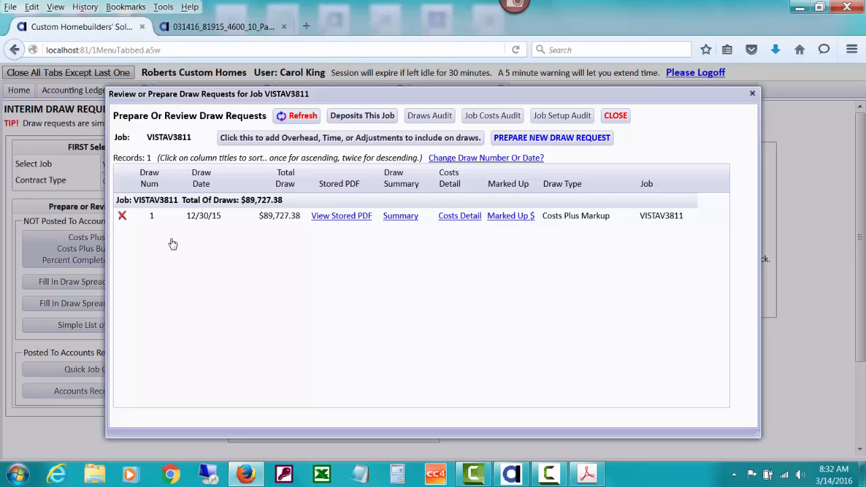
# View the stored PDF of draw request 1 for VISTAV3811, then close it and return to the draw requests list
pyautogui.click(335, 217)
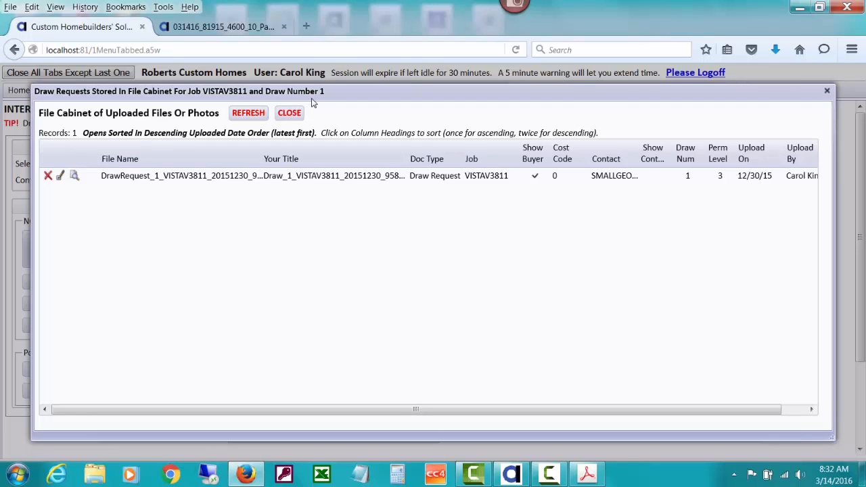
pyautogui.click(74, 178)
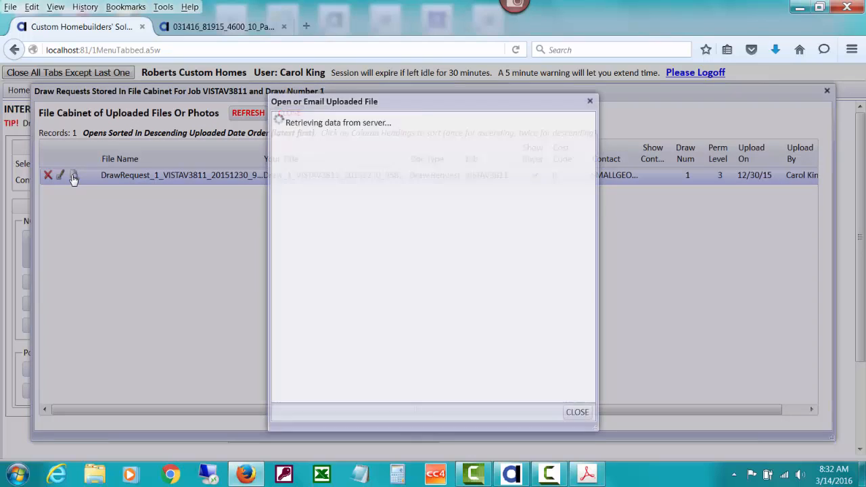
pyautogui.click(340, 163)
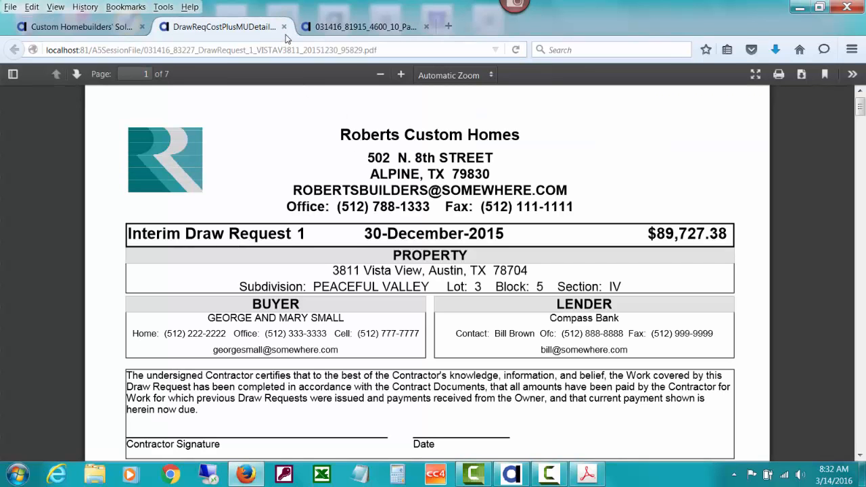
pyautogui.click(284, 27)
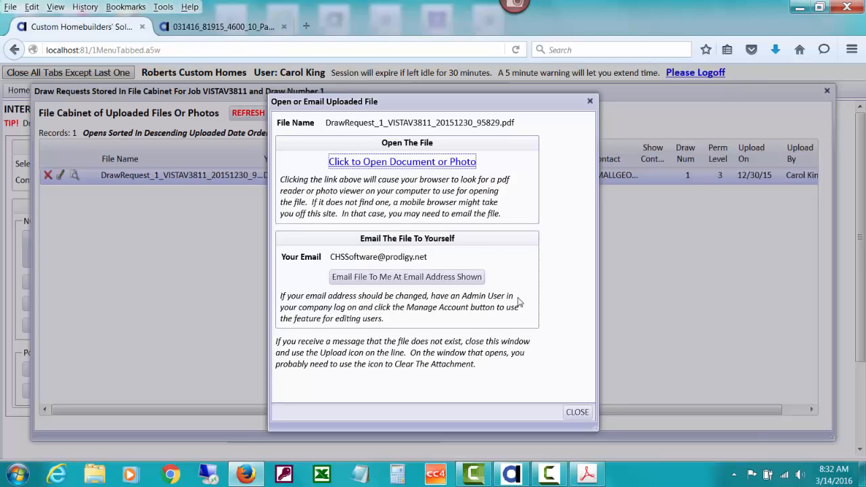
pyautogui.click(578, 412)
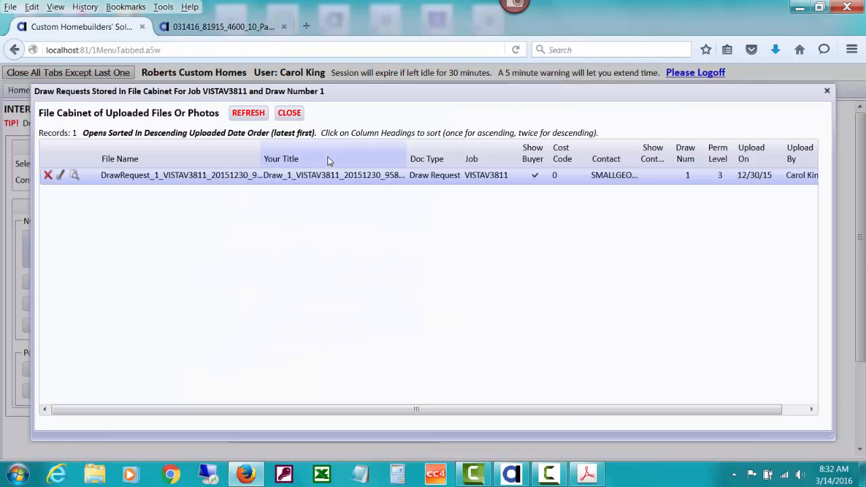
pyautogui.click(298, 115)
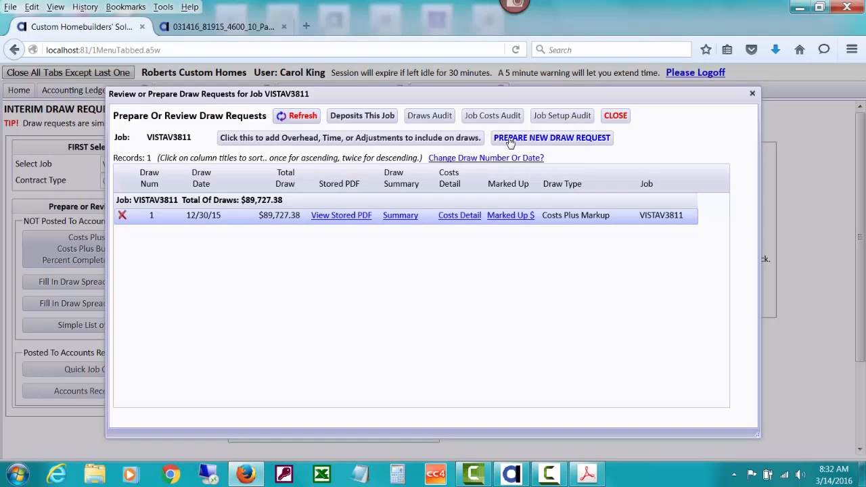
# Prepare a new draw request with cost cutoff 03/14/2016 and due date 03/14/2017, including all selected undrawn costs, and continue to the draw worksheet
pyautogui.click(540, 138)
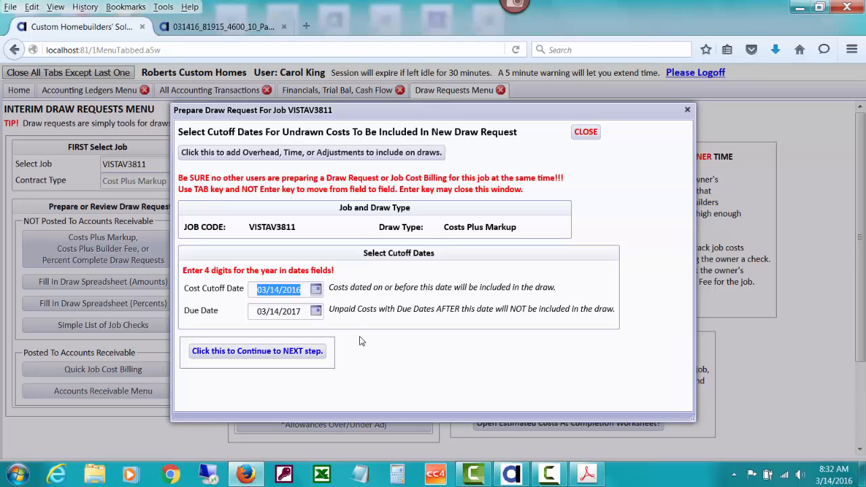
pyautogui.click(308, 351)
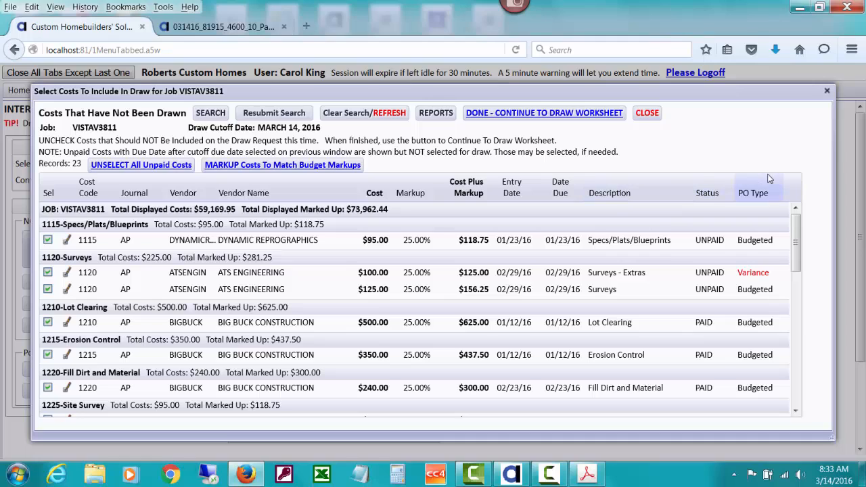
pyautogui.moveTo(796, 224); pyautogui.dragTo(806, 354)
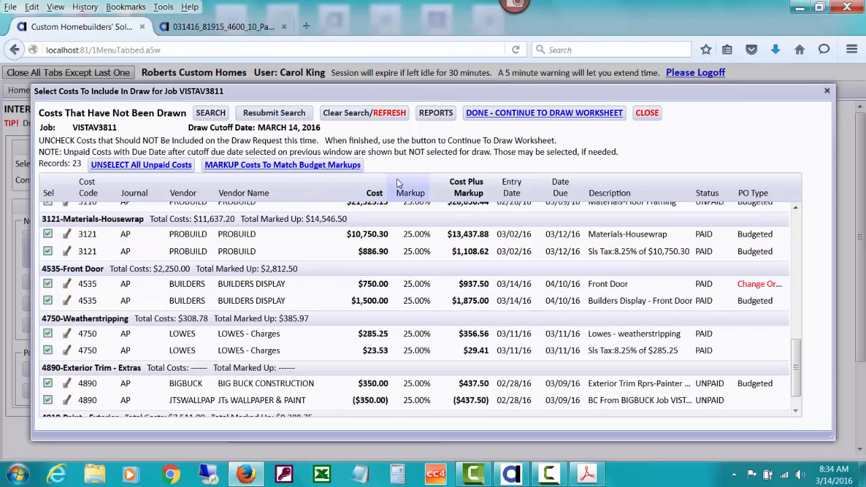
pyautogui.click(489, 114)
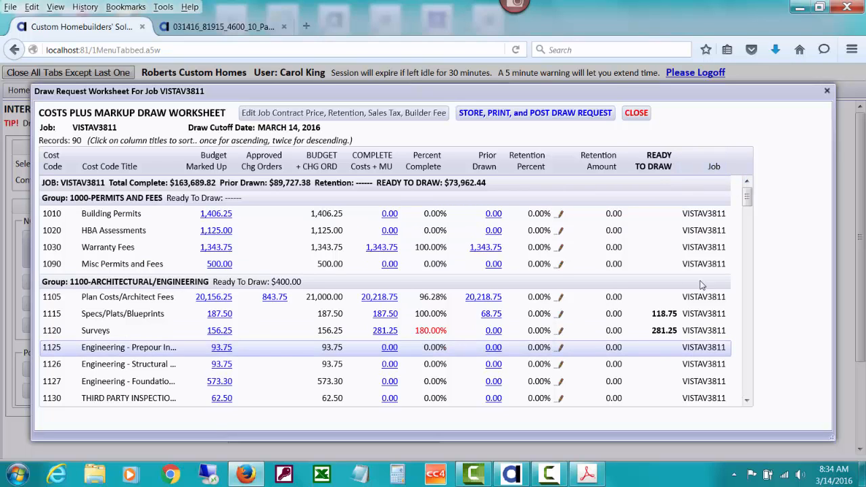
# Examine the draw costs detail report behind the completed costs of cost code 4535 Front Door, then close it
pyautogui.moveTo(748, 198); pyautogui.dragTo(755, 294)
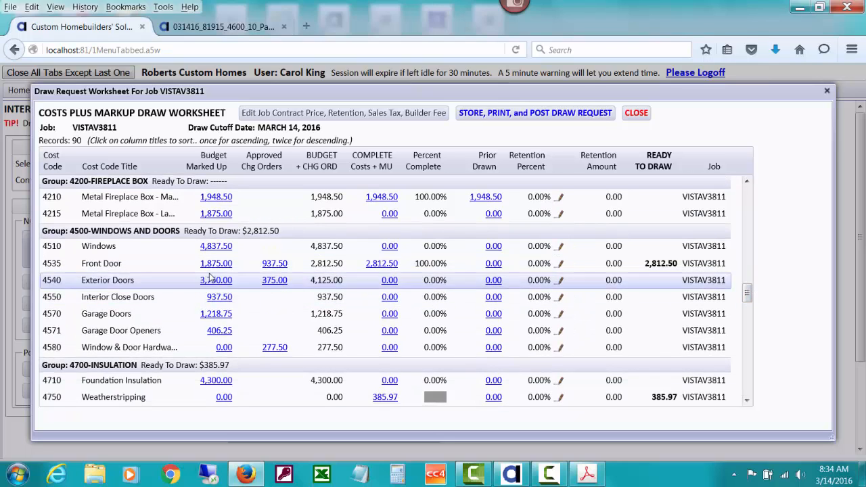
pyautogui.click(391, 265)
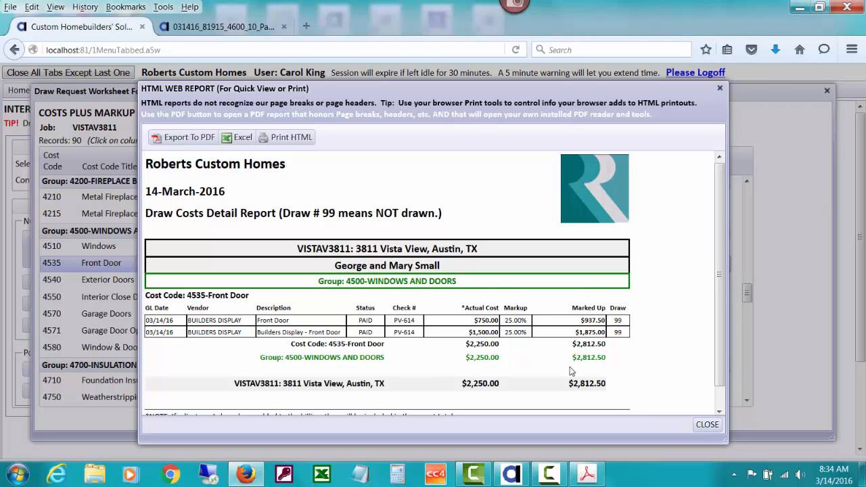
pyautogui.click(708, 425)
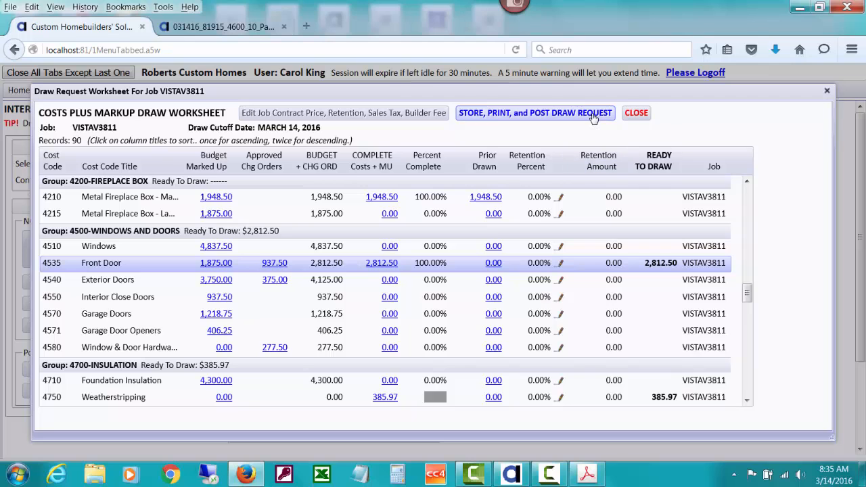
# Store the draw request in the Detail Draw Request - All Cost Codes style with Revenues/COs Reports and acknowledge the file cabinet notice
pyautogui.click(548, 118)
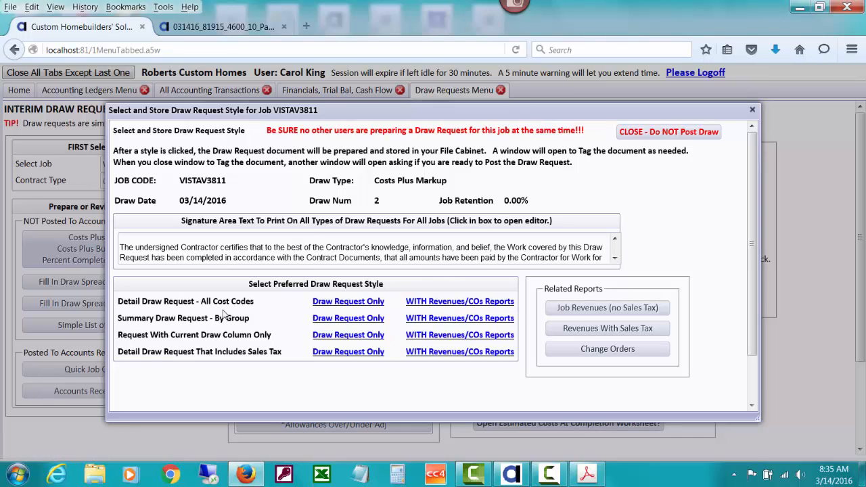
pyautogui.click(473, 302)
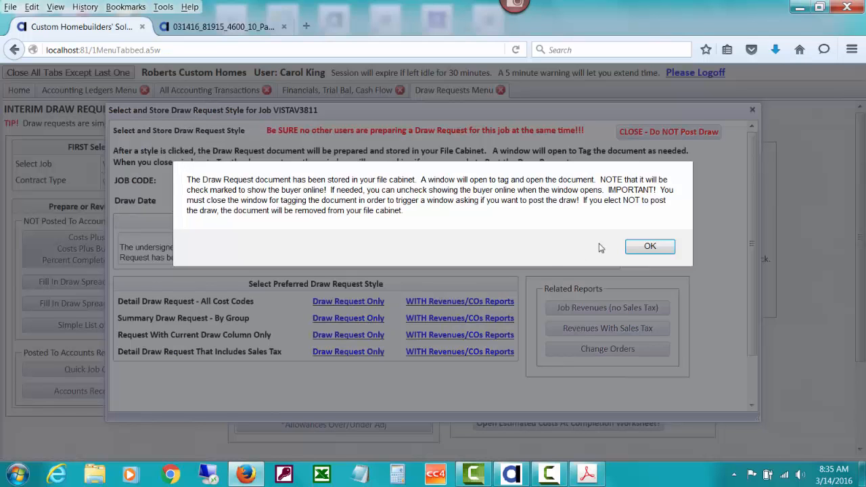
pyautogui.click(650, 247)
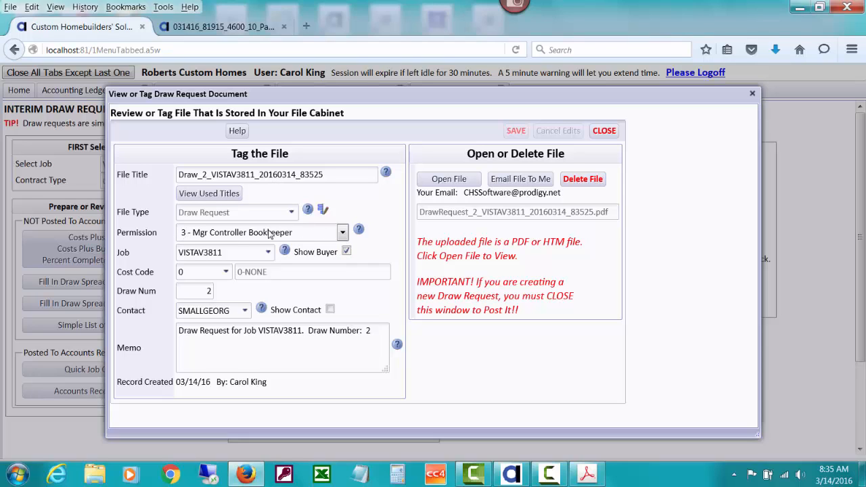
# Change the stored draw request's file title to Draw_2_VISTAV3811_BeforeAddingNotes and save it
pyautogui.doubleClick(259, 174)
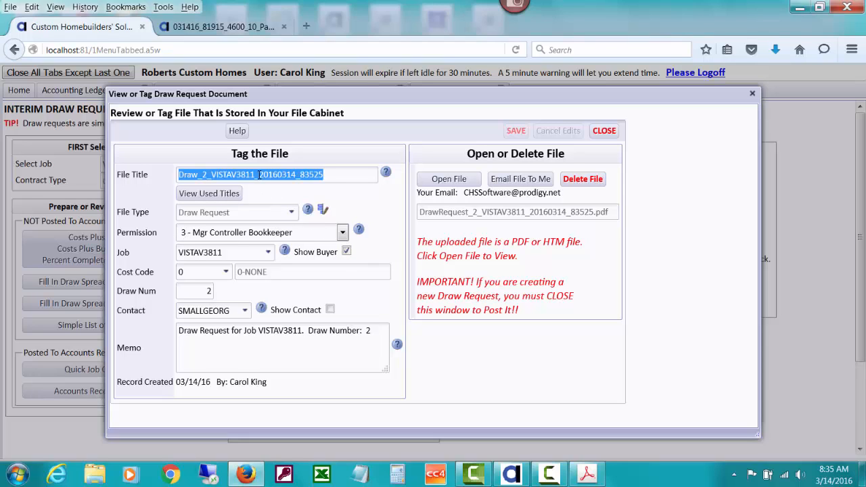
pyautogui.moveTo(259, 174); pyautogui.dragTo(330, 175)
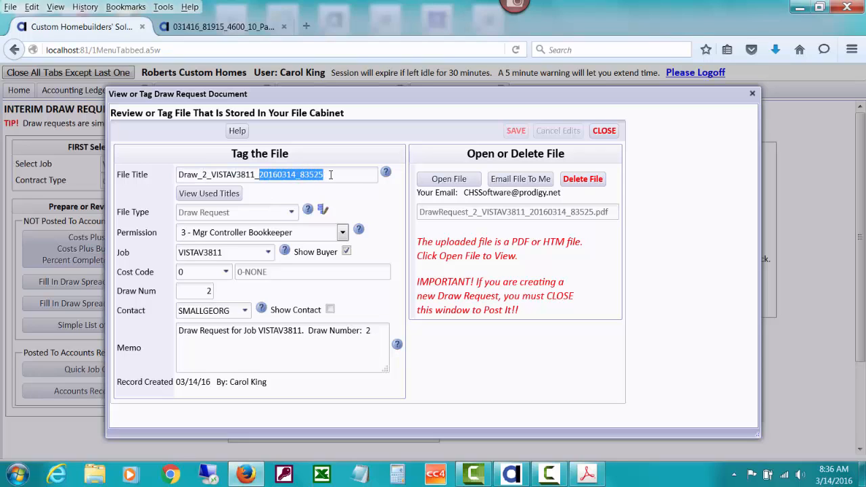
pyautogui.write('Before')
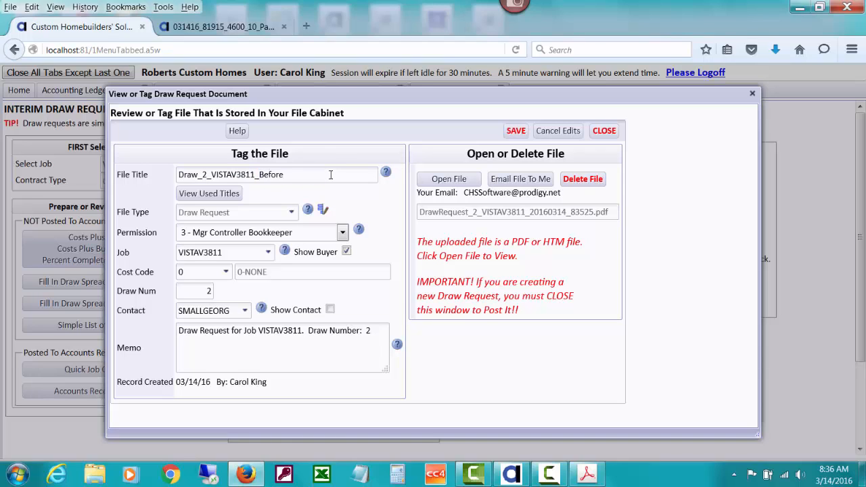
pyautogui.write('AddingNotes')
pyautogui.click(515, 133)
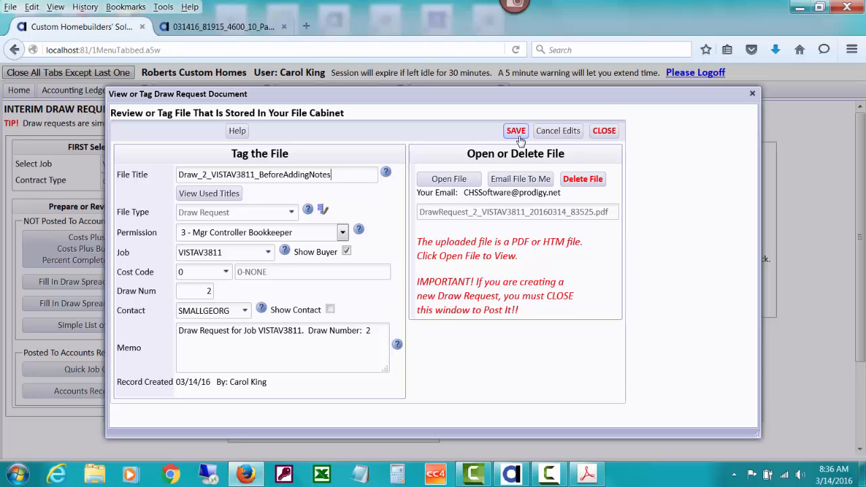
pyautogui.doubleClick(273, 176)
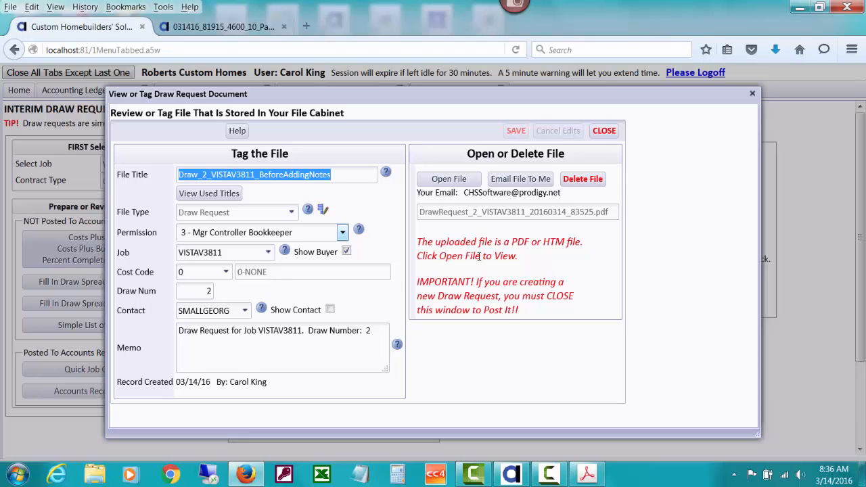
# Open the stored draw request 2 PDF and download it to open with Adobe Acrobat
pyautogui.click(464, 182)
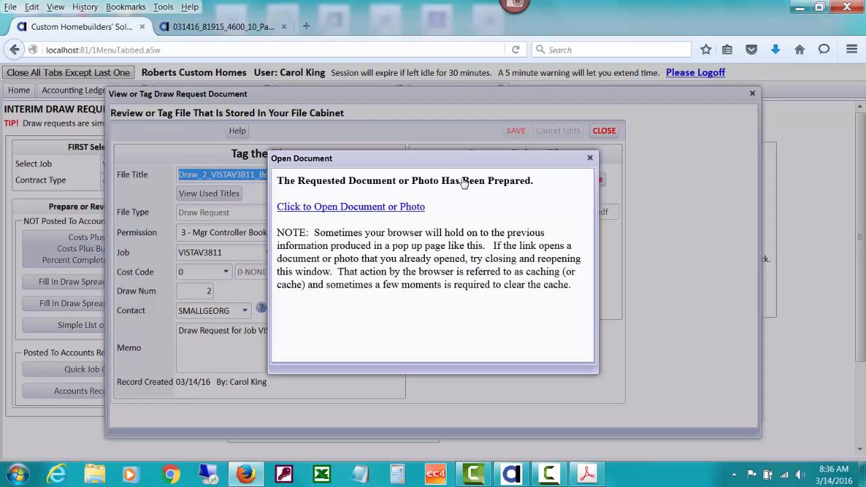
pyautogui.click(416, 209)
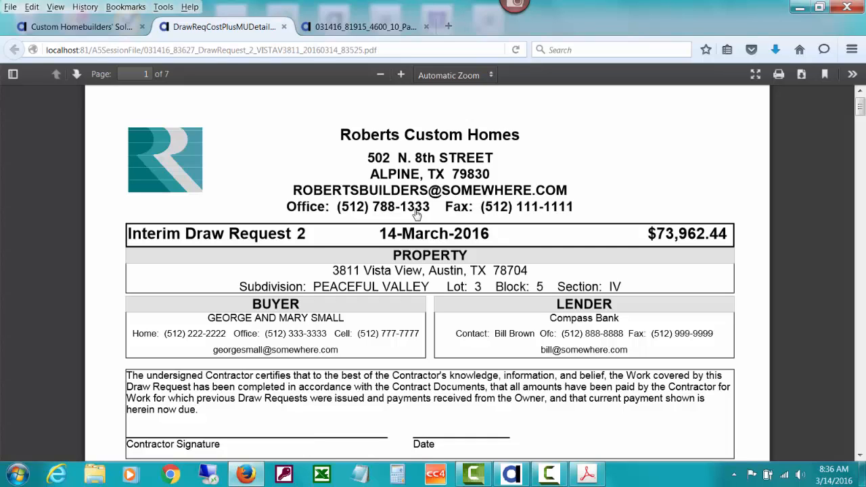
pyautogui.click(799, 79)
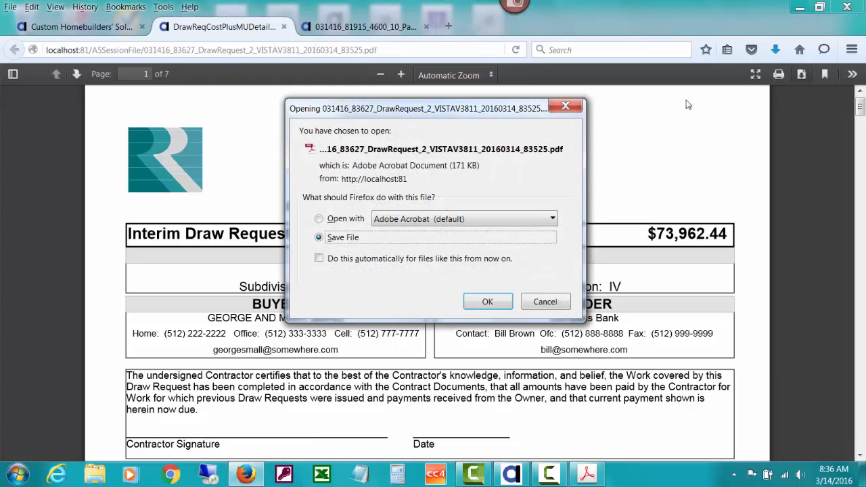
pyautogui.click(319, 219)
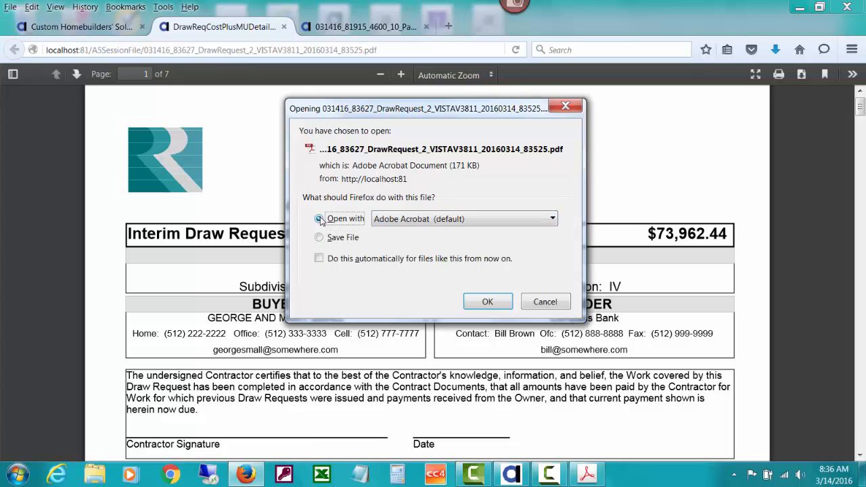
pyautogui.click(486, 303)
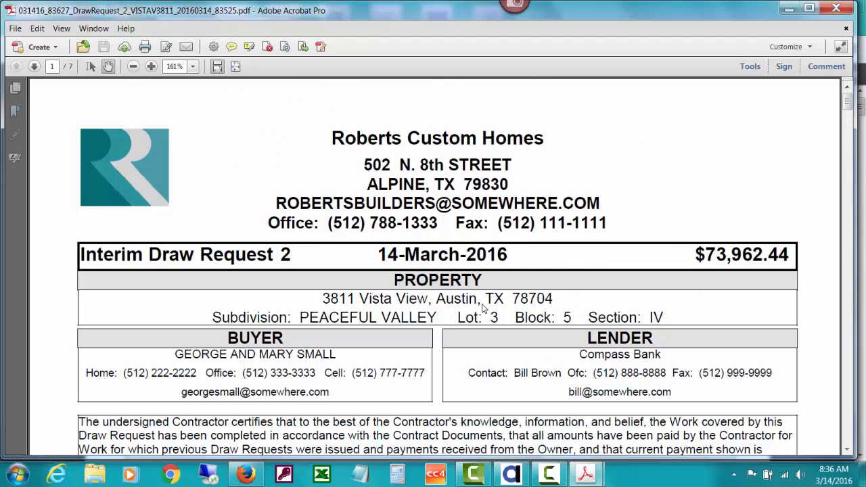
# Add a text note beside the page 1 letterhead, greeting the buyers by first name: "Please deduct $2,250 from the draw amount for the front door you paid for. Pay"
pyautogui.click(750, 66)
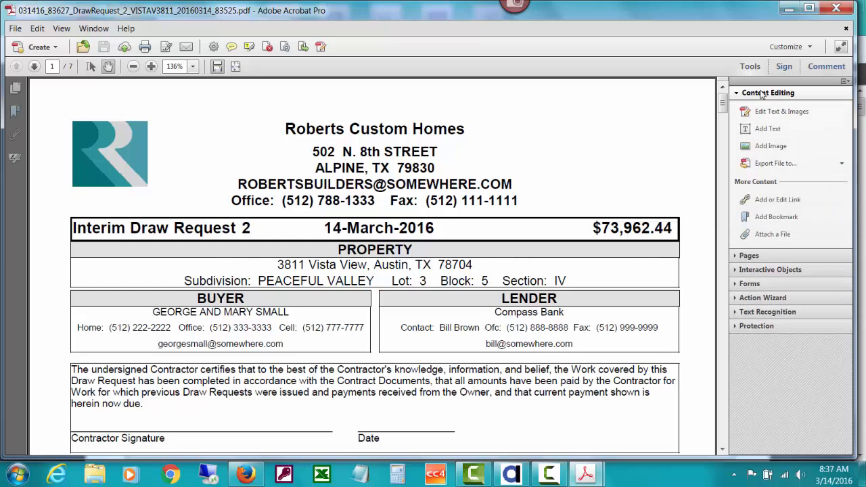
pyautogui.click(764, 114)
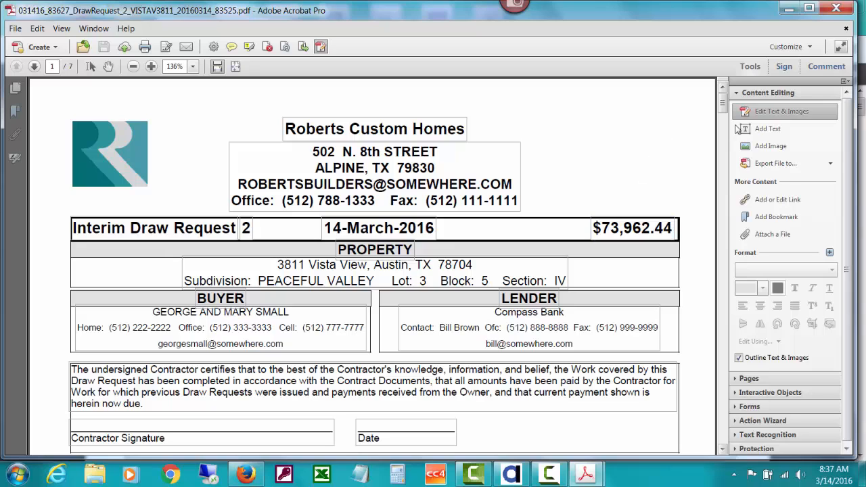
pyautogui.click(764, 131)
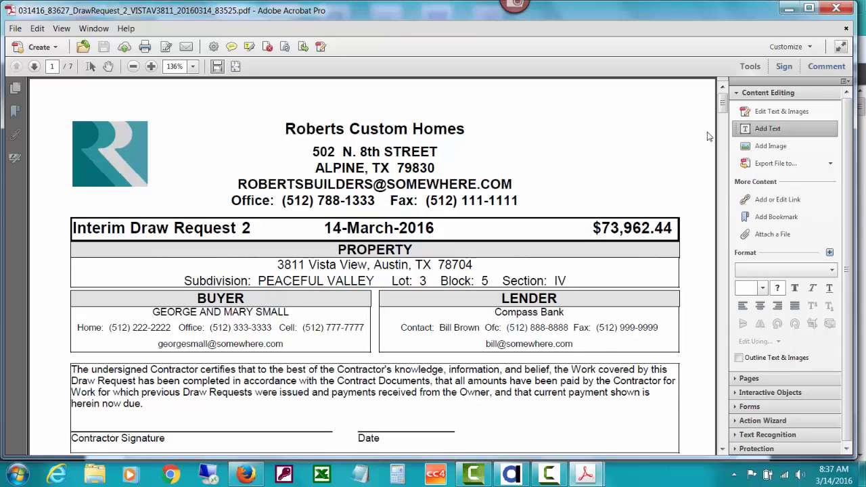
pyautogui.moveTo(525, 96); pyautogui.dragTo(683, 209)
pyautogui.write('Ge')
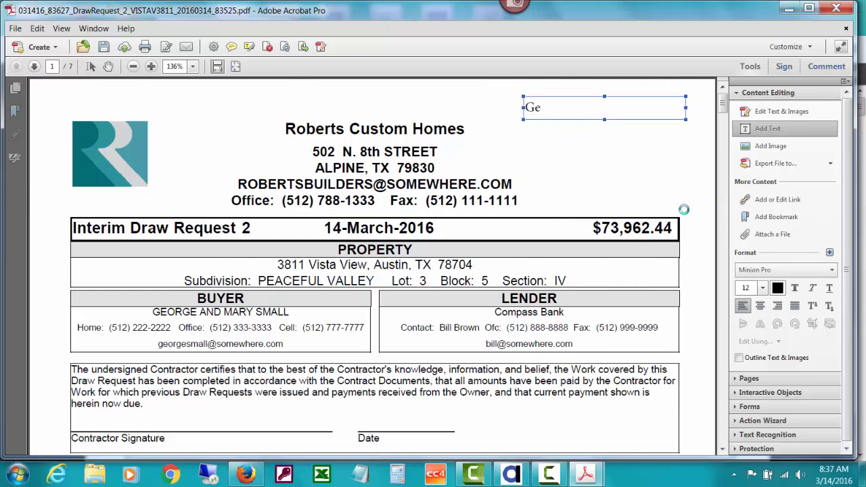
pyautogui.write('orge and Mary!')
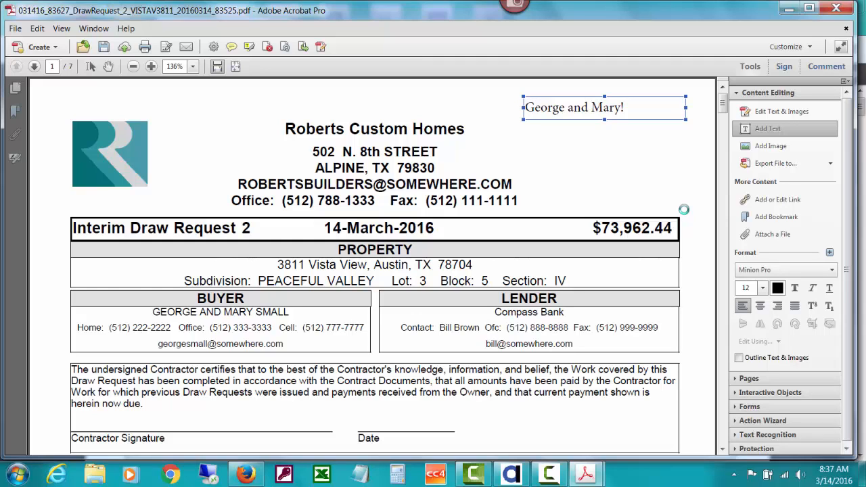
pyautogui.write('  Please deduct $2')
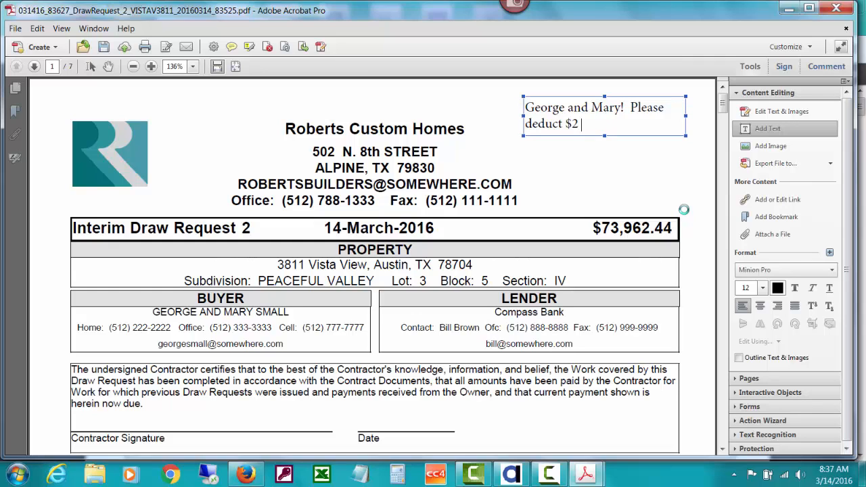
pyautogui.write(',250 from the draw am')
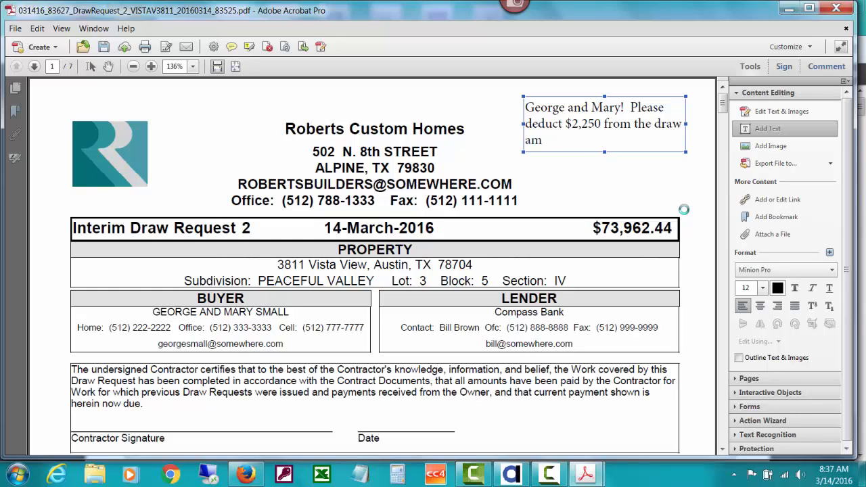
pyautogui.write('ount for the front')
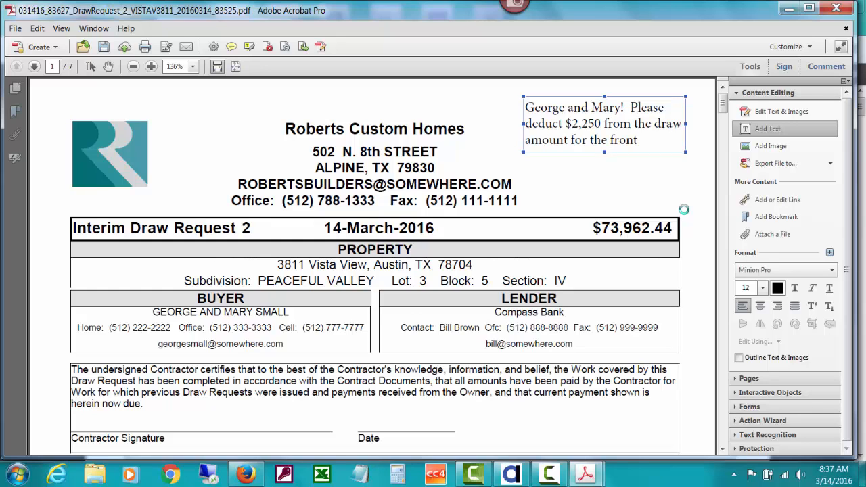
pyautogui.write(' door you paid for.  Pay')
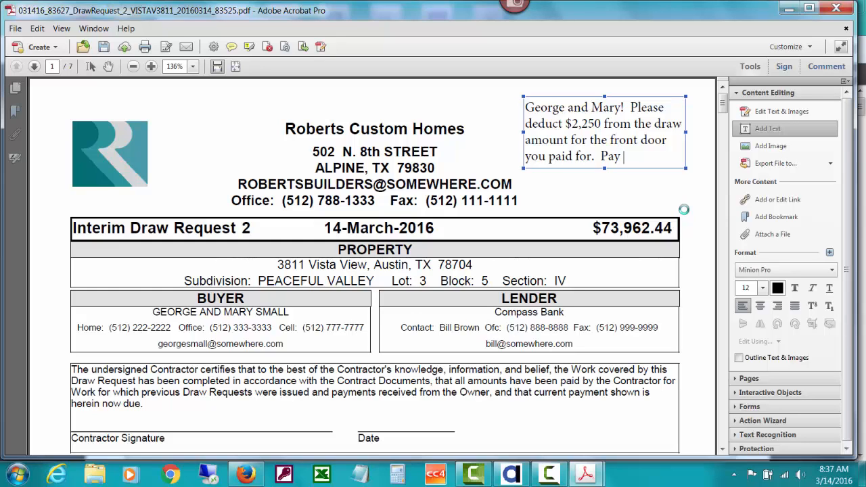
# Switch to Calculator, subtract 2250 from 73962.44, and minimize it to return to the PDF
pyautogui.click(398, 478)
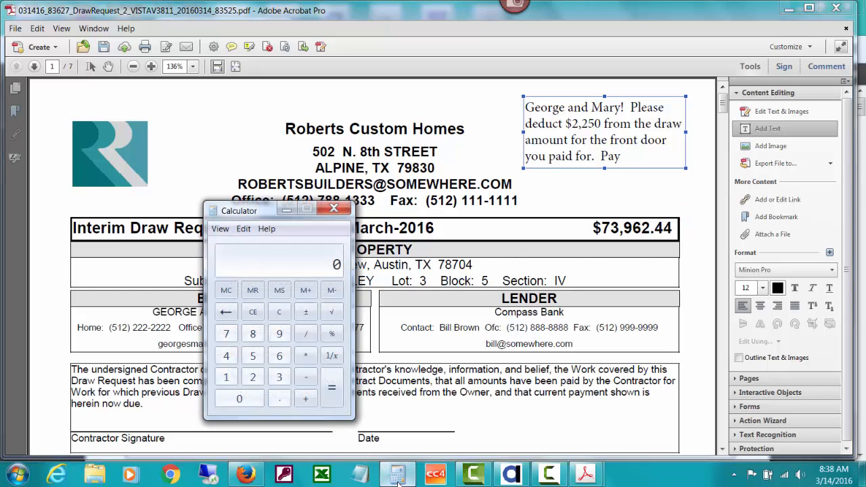
pyautogui.write('73962.4')
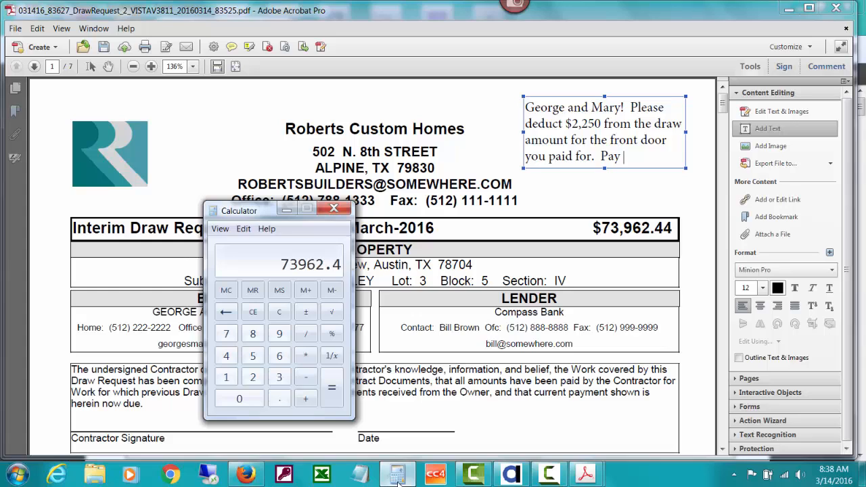
pyautogui.write('4-225')
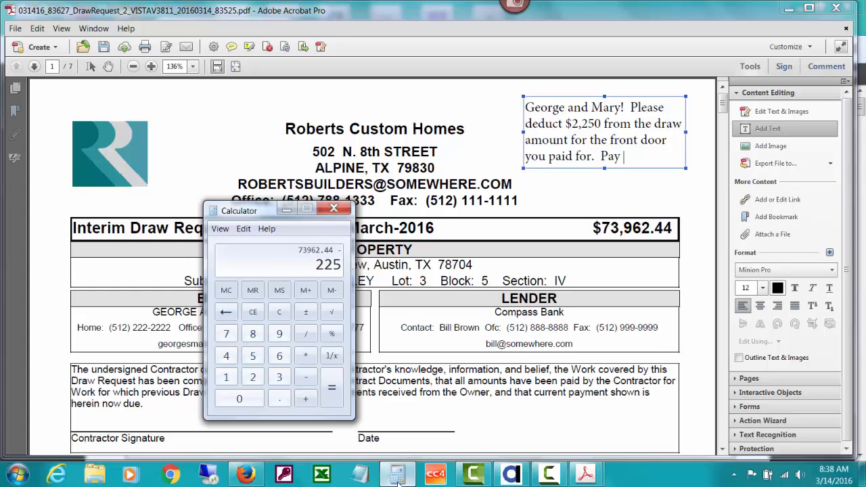
pyautogui.write('0')
pyautogui.press('Return')
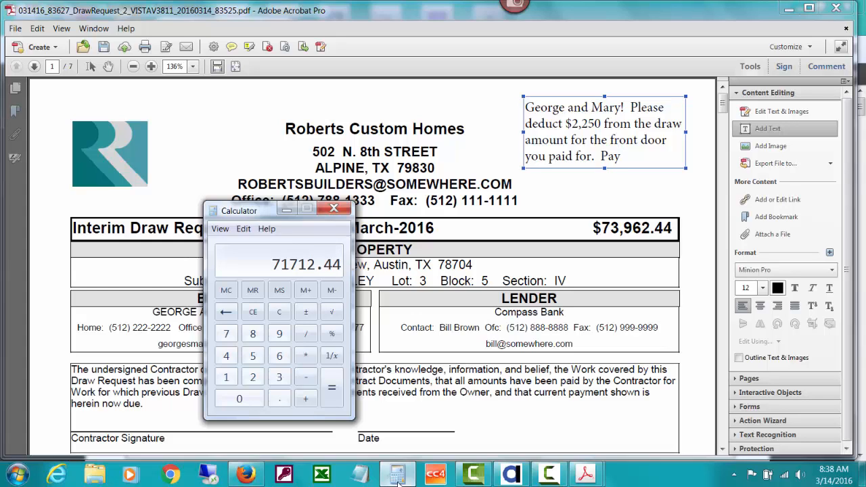
pyautogui.click(287, 210)
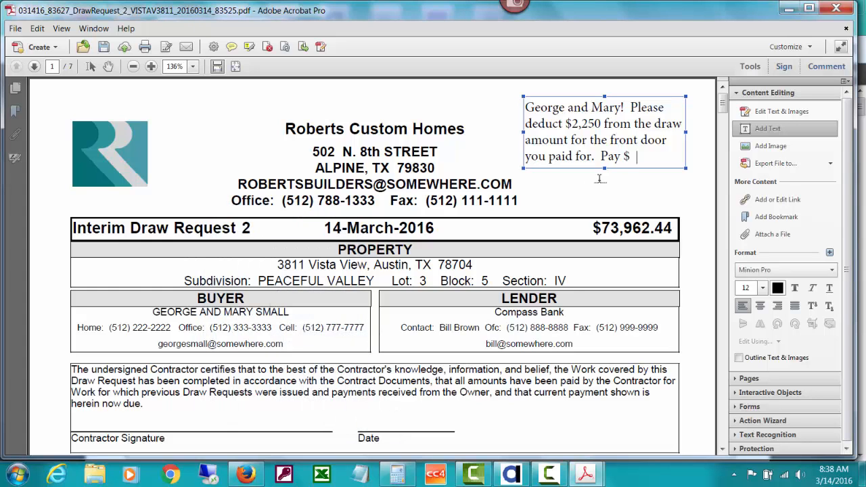
# Complete the note's last sentence so it reads "Pay $71,712.44 instead of the amount shown."
pyautogui.press('BackSpace')
pyautogui.write('71,712.44.')
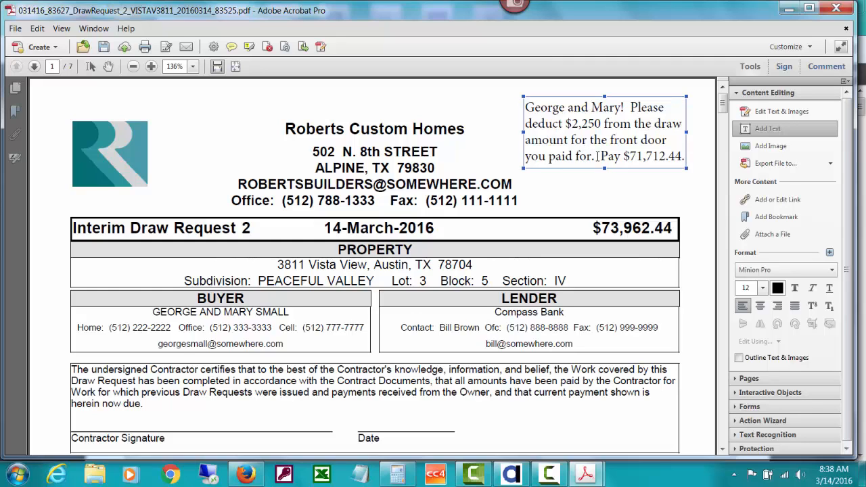
pyautogui.press('BackSpace')
pyautogui.write('inste')
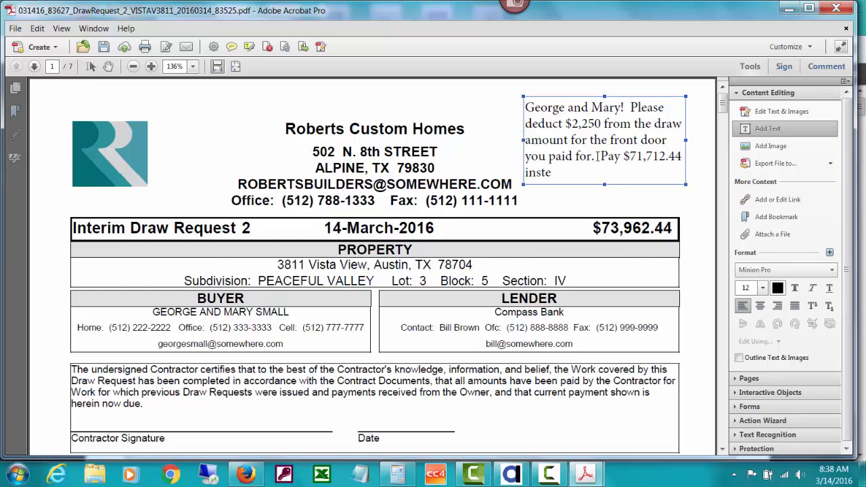
pyautogui.write('ad of the amount sho')
pyautogui.write('wn.')
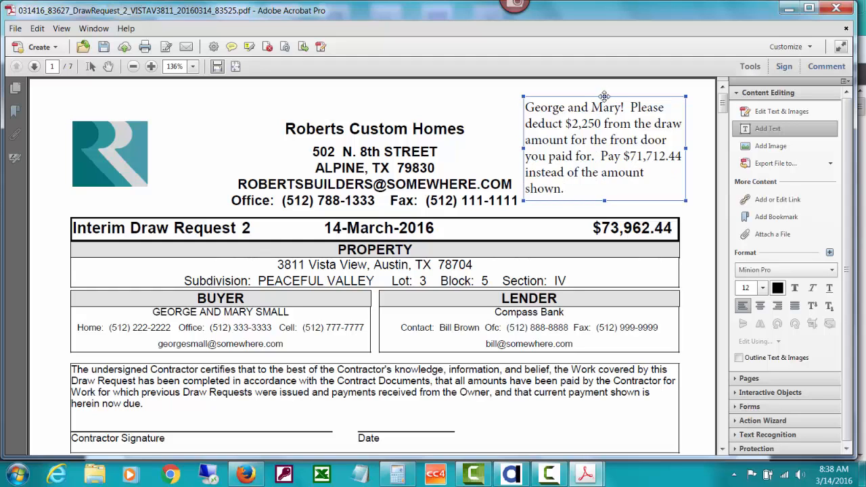
# Format the whole note in blue italic text and move it slightly down, just above the draw amount row
pyautogui.moveTo(527, 106); pyautogui.dragTo(605, 189)
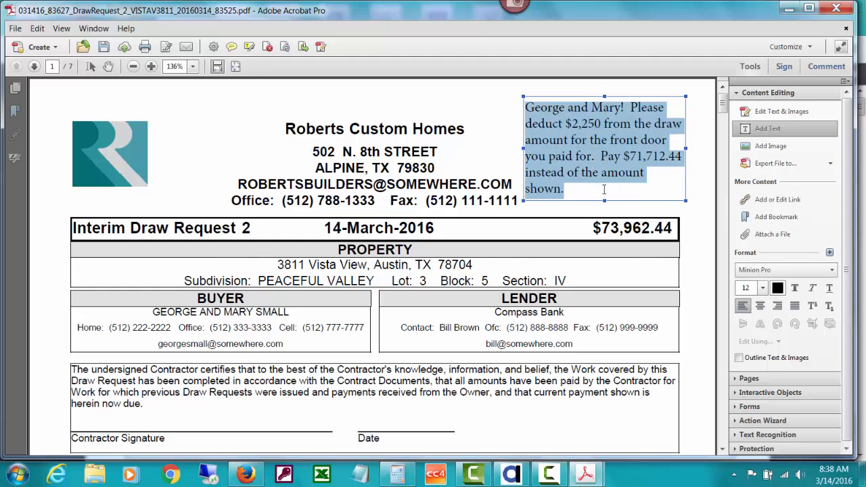
pyautogui.click(778, 289)
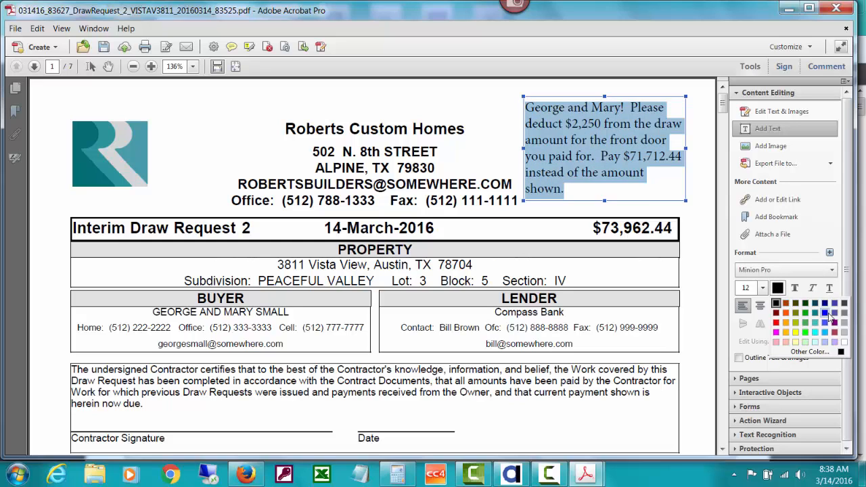
pyautogui.click(825, 313)
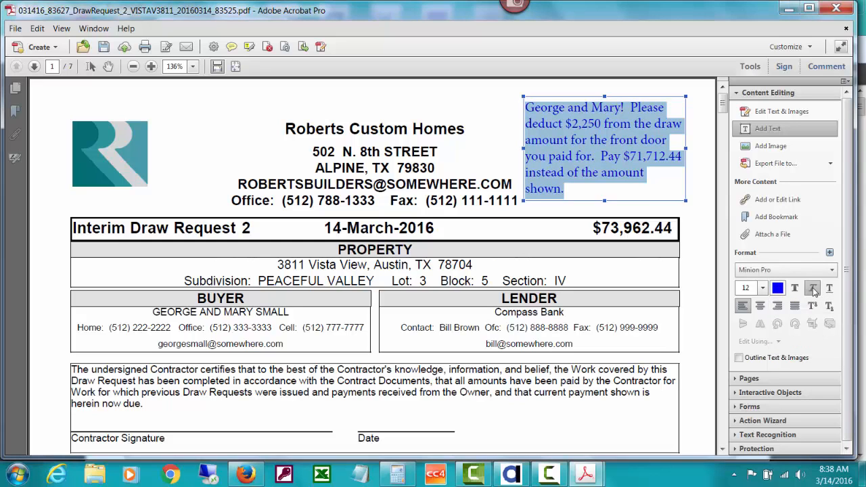
pyautogui.click(813, 288)
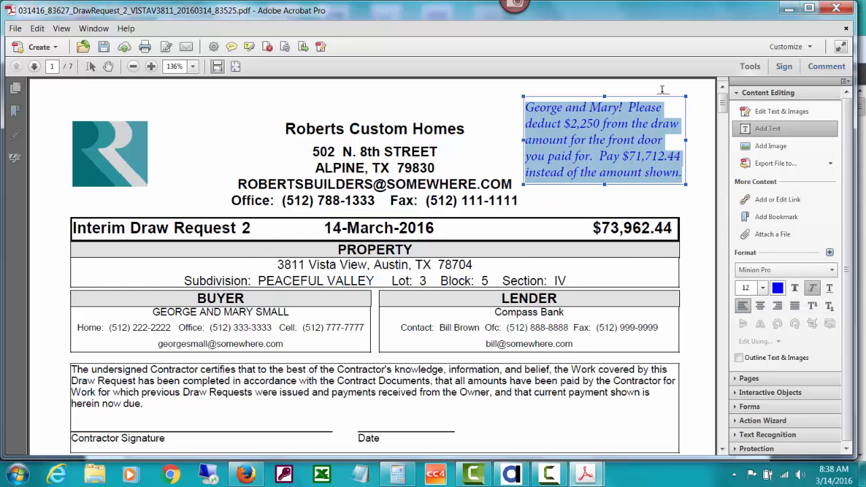
pyautogui.moveTo(662, 98); pyautogui.dragTo(660, 117)
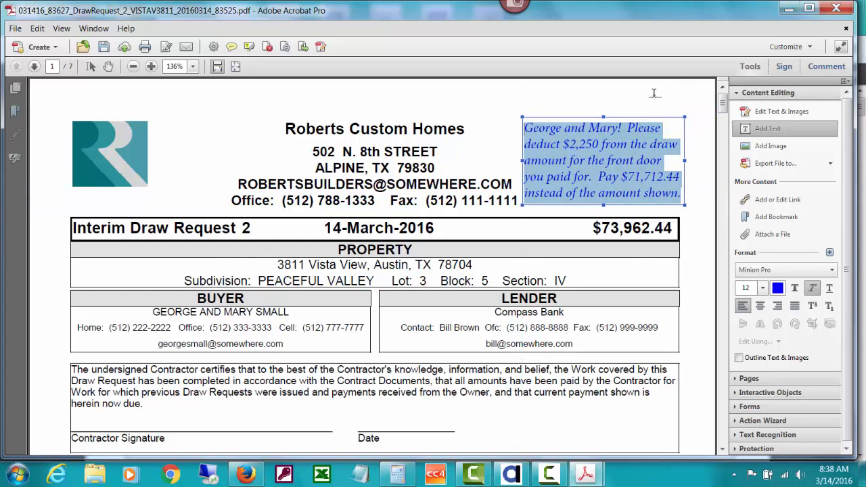
# Select the finished note as an object in text and image editing mode and copy it
pyautogui.click(771, 112)
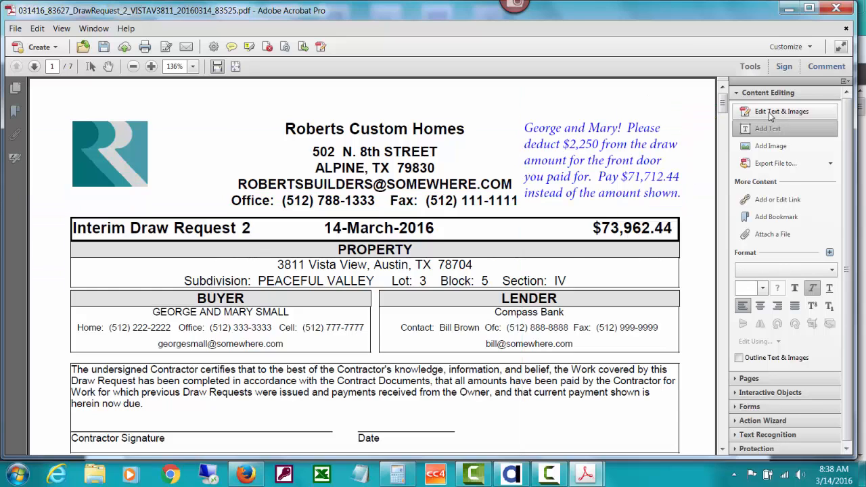
pyautogui.click(668, 118)
pyautogui.rightClick(668, 117)
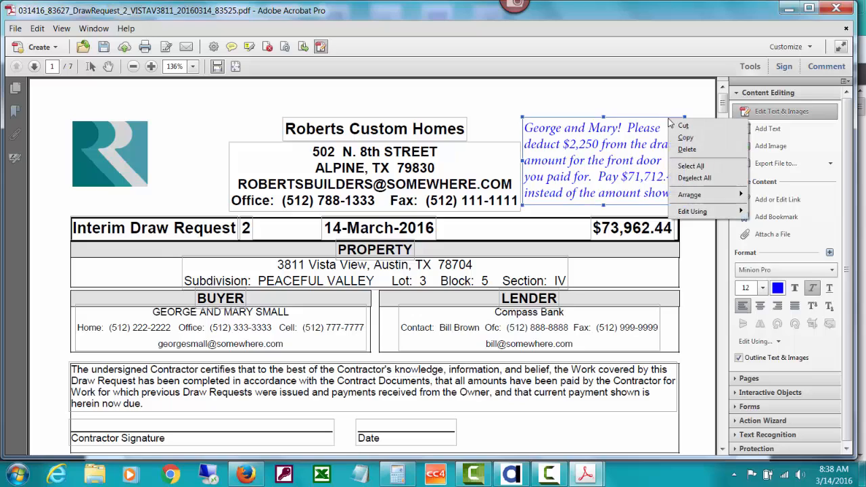
pyautogui.click(699, 144)
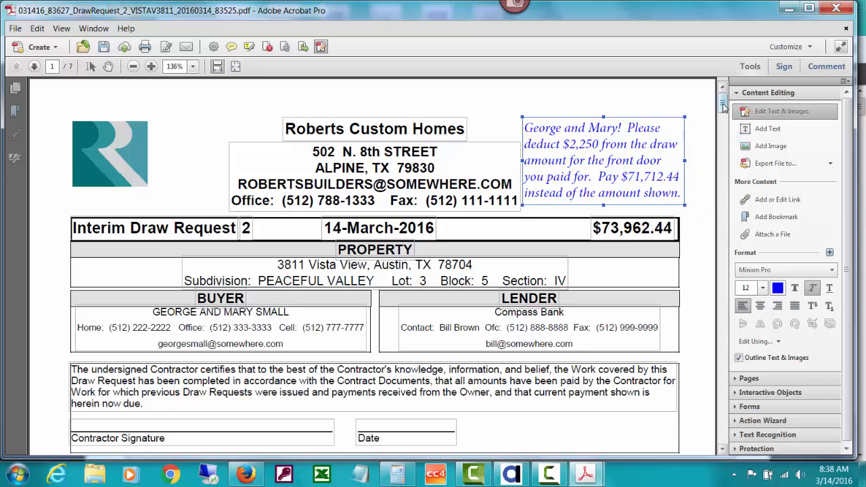
# Paste the note on page 4, place it directly below the TOTALS row and widen it to the table's outer edge
pyautogui.moveTo(724, 106); pyautogui.dragTo(723, 182)
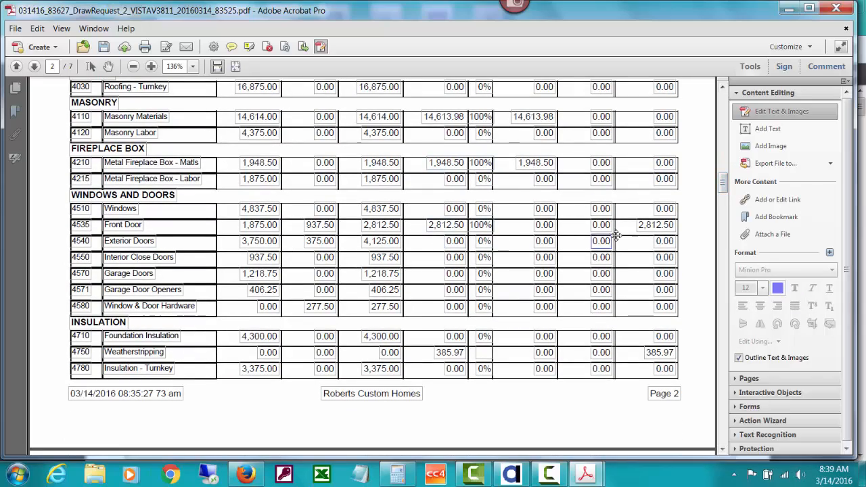
pyautogui.moveTo(721, 193); pyautogui.dragTo(722, 254)
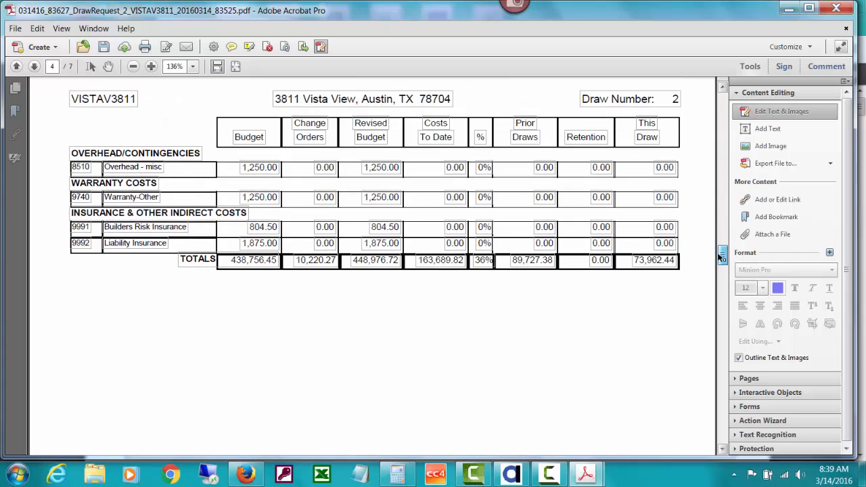
pyautogui.rightClick(210, 338)
pyautogui.click(227, 342)
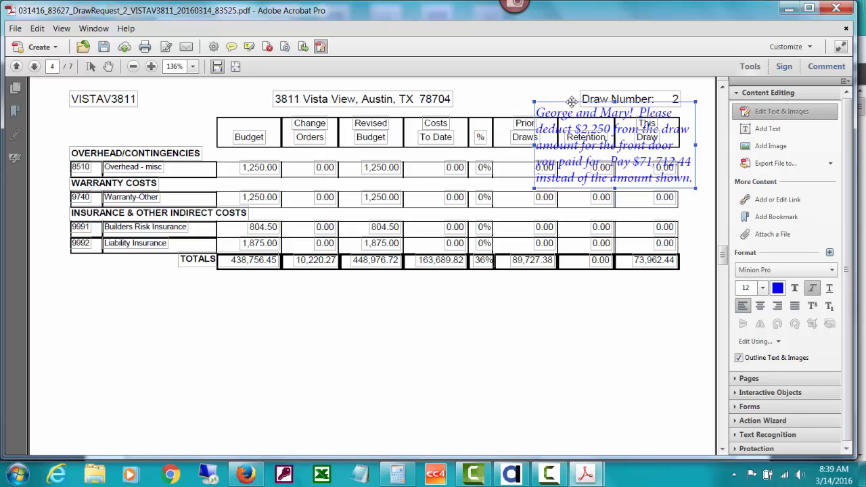
pyautogui.moveTo(572, 102)
pyautogui.mouseDown()
pyautogui.moveTo(208, 269)
pyautogui.moveTo(216, 276)
pyautogui.mouseUp()
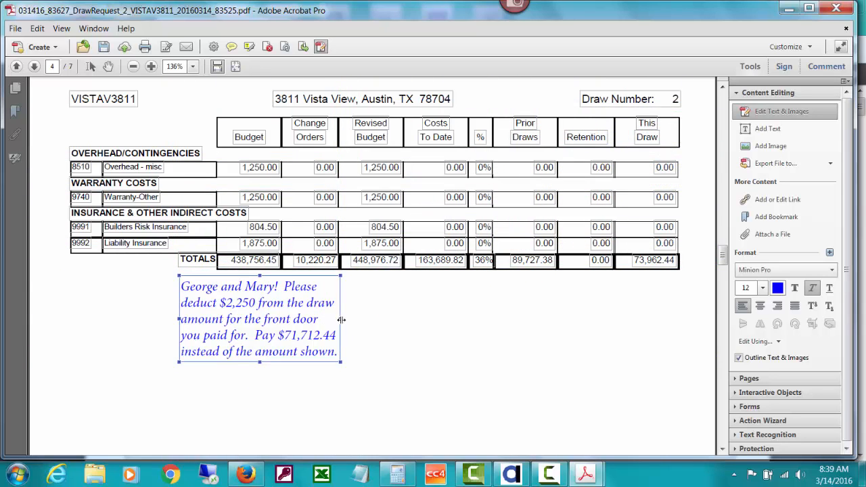
pyautogui.moveTo(341, 320); pyautogui.dragTo(679, 317)
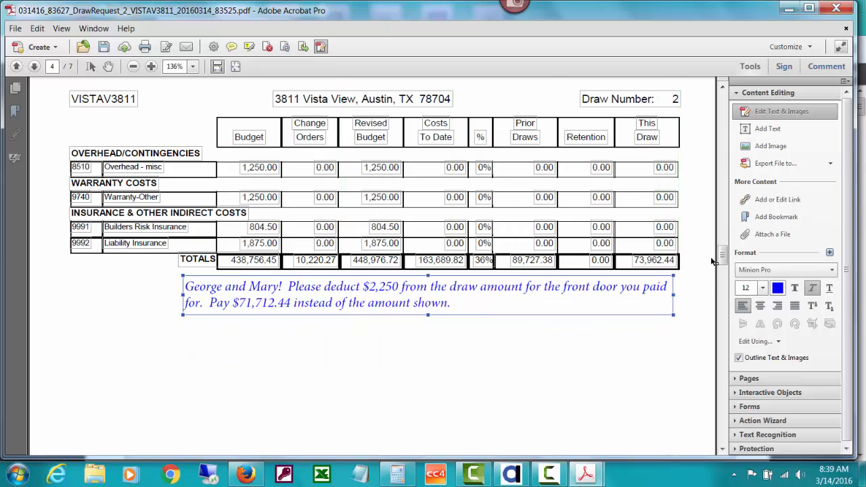
# Start saving the annotated PDF as a separate copy and choose the buyers' own folder inside C:\Home Buyers
pyautogui.moveTo(723, 255); pyautogui.dragTo(724, 379)
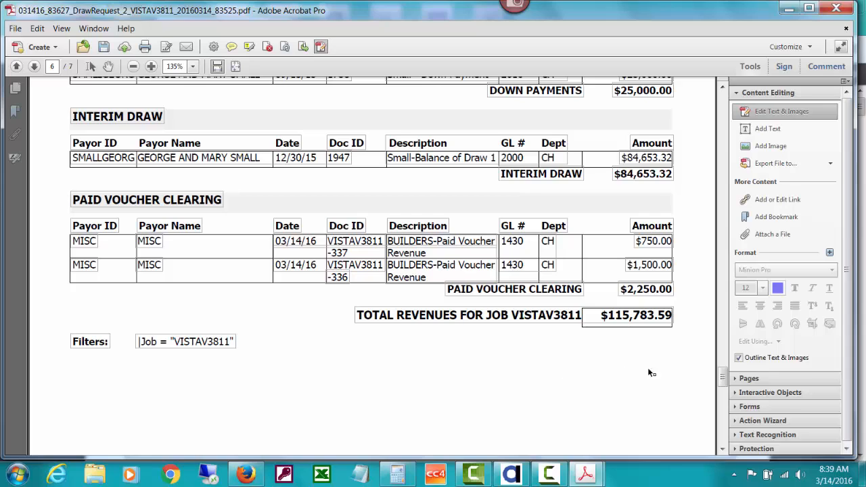
pyautogui.moveTo(722, 375); pyautogui.dragTo(722, 100)
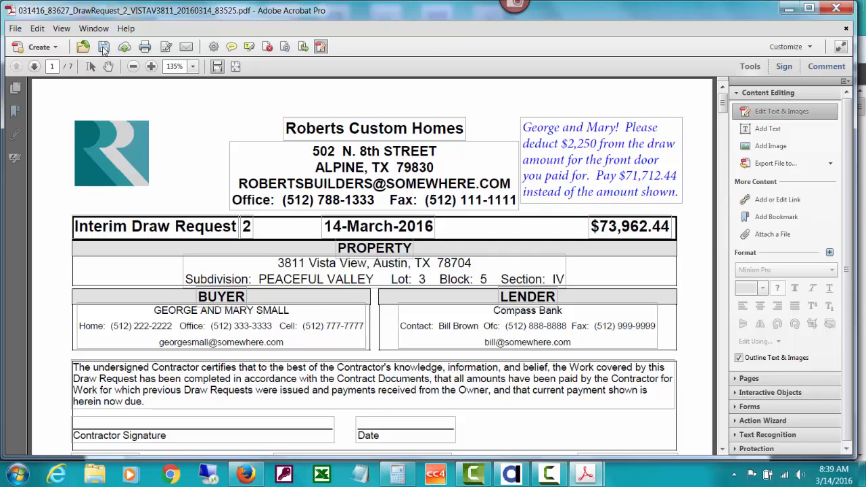
pyautogui.click(15, 30)
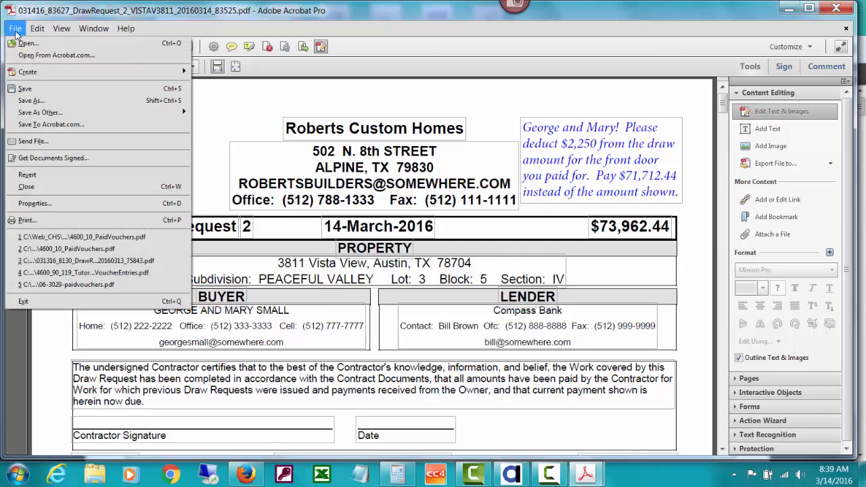
pyautogui.click(79, 101)
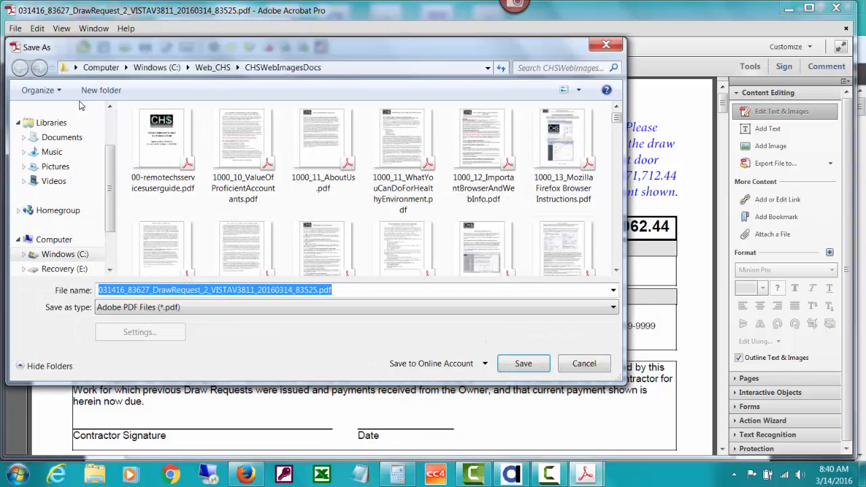
pyautogui.click(150, 67)
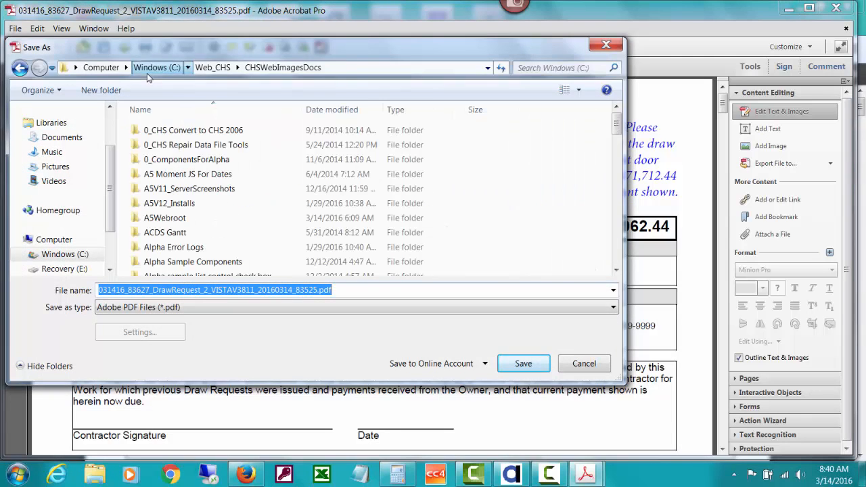
pyautogui.moveTo(618, 128); pyautogui.dragTo(618, 210)
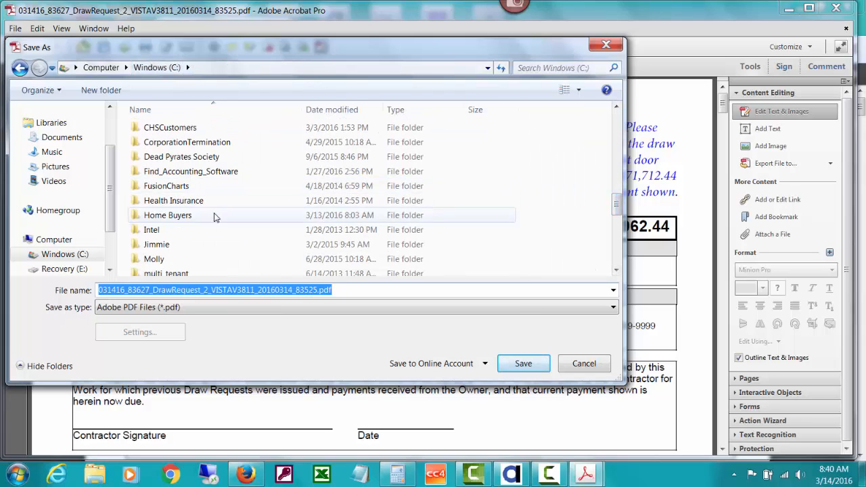
pyautogui.doubleClick(216, 216)
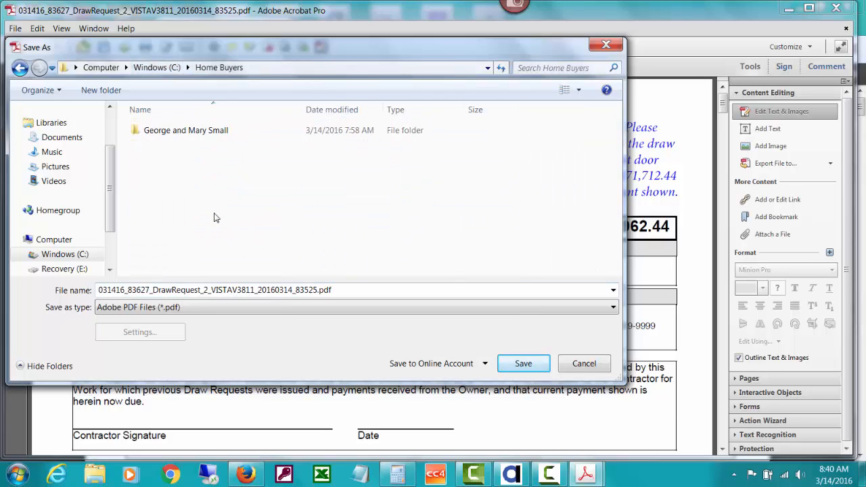
pyautogui.click(185, 136)
pyautogui.doubleClick(186, 135)
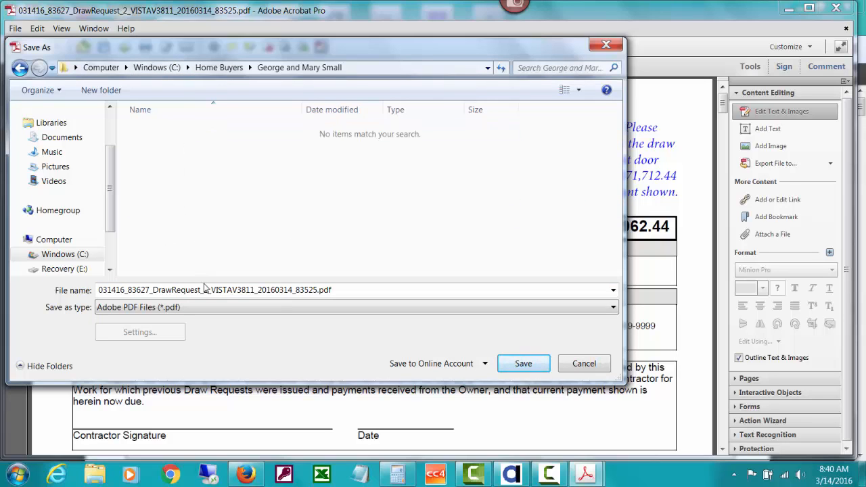
# Name the copy DrawRequest_2_VISTAV3811_WithNotes.pdf and save it
pyautogui.doubleClick(154, 290)
pyautogui.moveTo(154, 291); pyautogui.dragTo(87, 286)
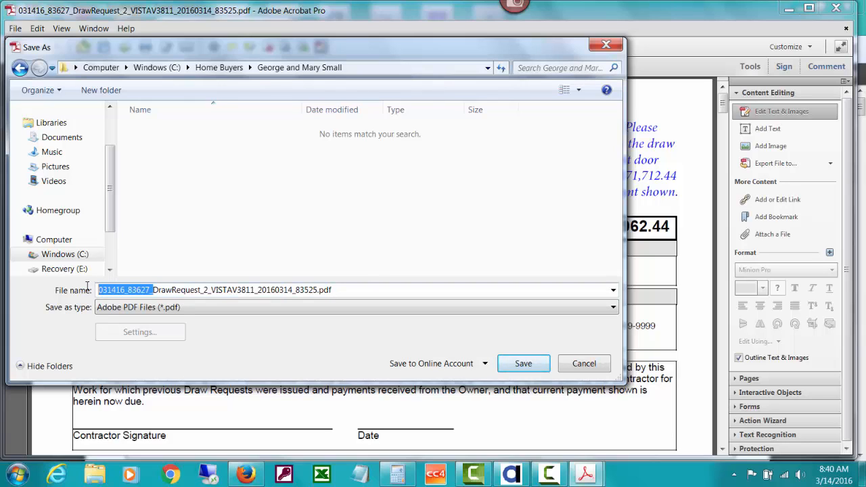
pyautogui.press('BackSpace')
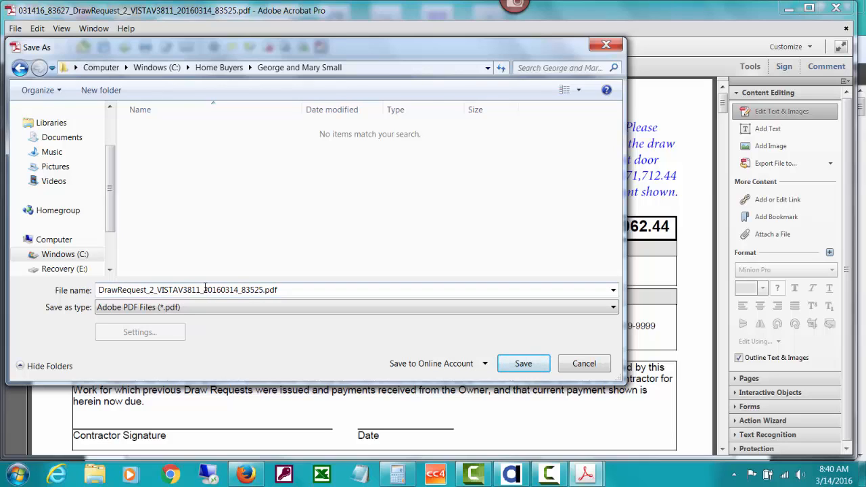
pyautogui.moveTo(204, 290); pyautogui.dragTo(264, 289)
pyautogui.write('WithNotes')
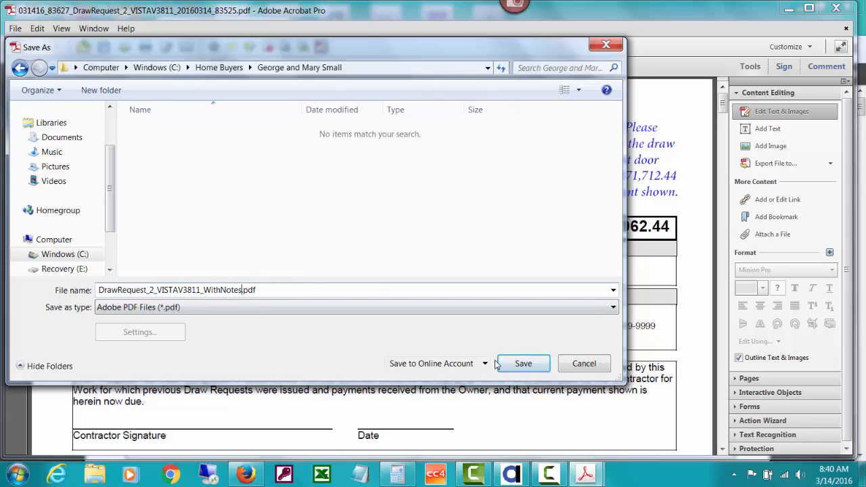
pyautogui.click(516, 365)
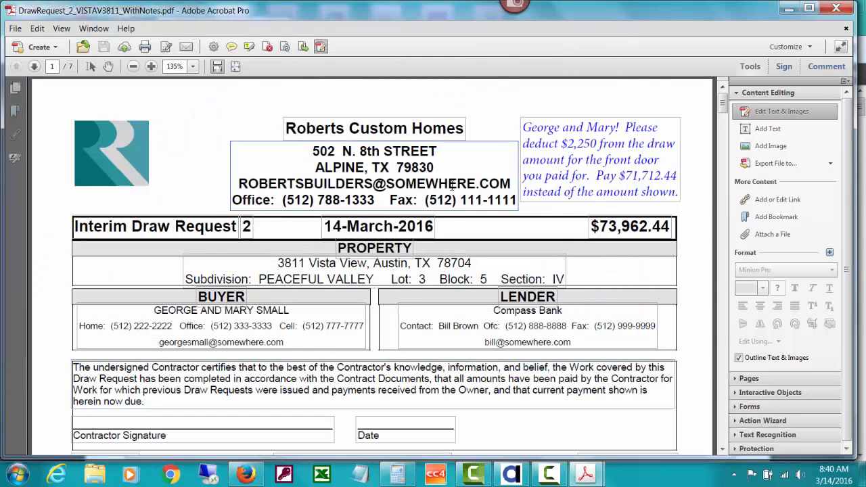
# Close the annotated PDF, the browser copy of the draw request and the prepared-document window
pyautogui.click(836, 9)
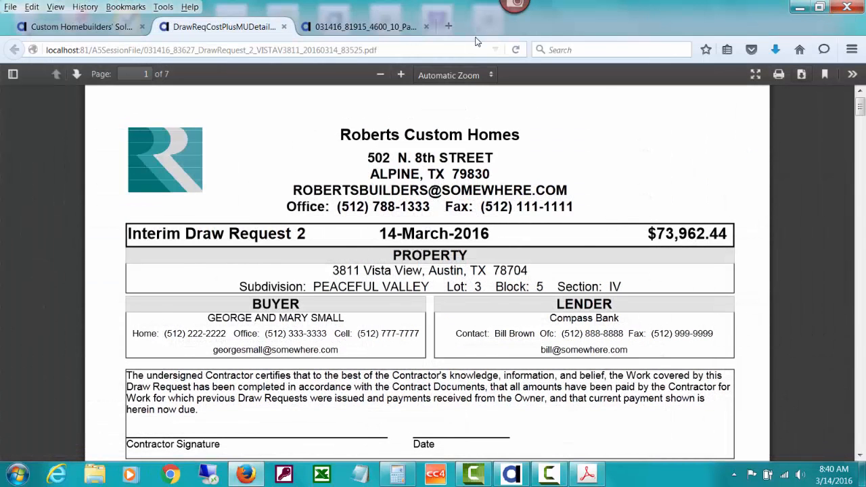
pyautogui.click(284, 27)
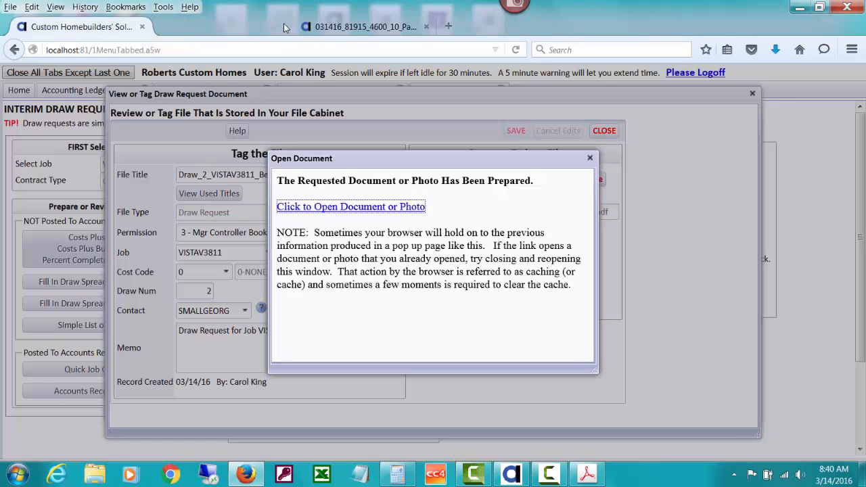
pyautogui.click(590, 160)
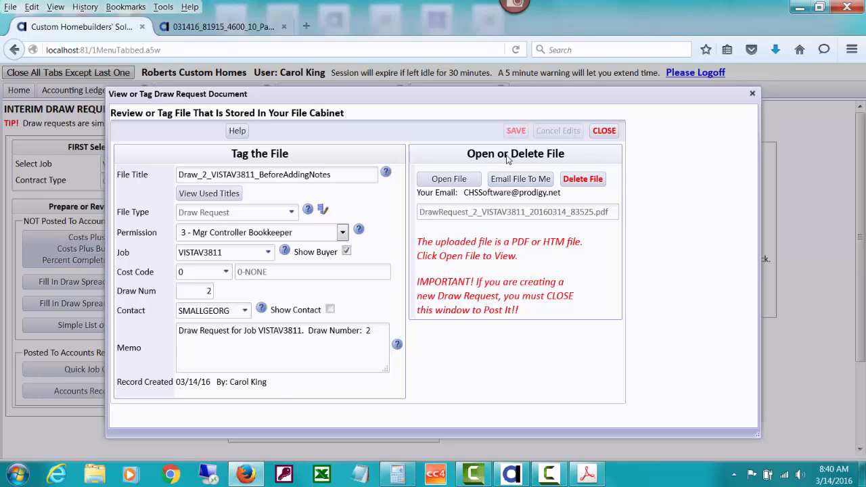
# Leave the stored file's tagging form, post draw request 2 for job VISTAV3811 and close the list of draw requests
pyautogui.click(602, 132)
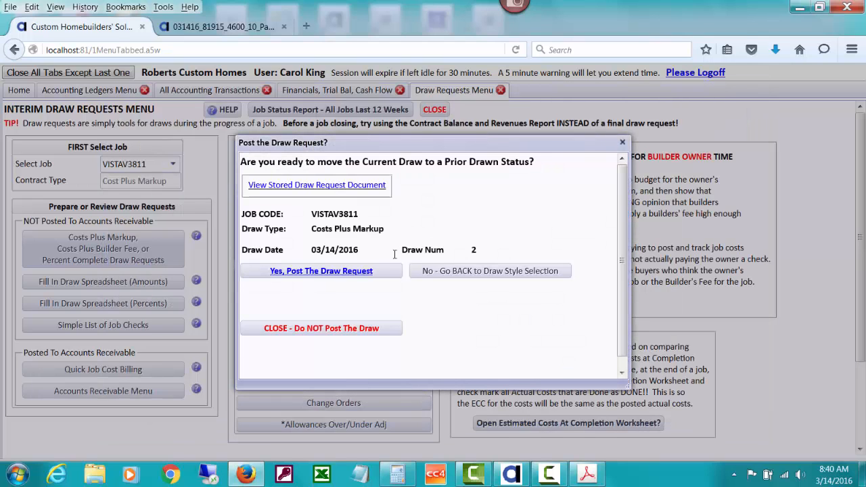
pyautogui.click(362, 272)
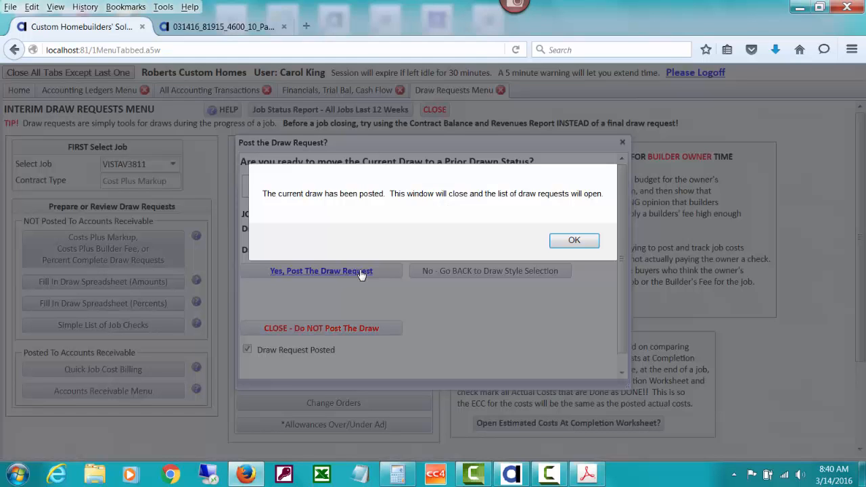
pyautogui.click(554, 244)
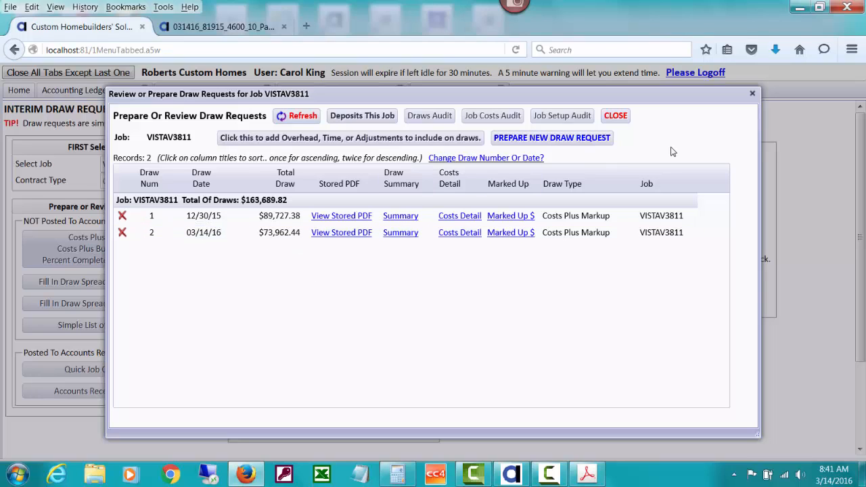
pyautogui.click(616, 116)
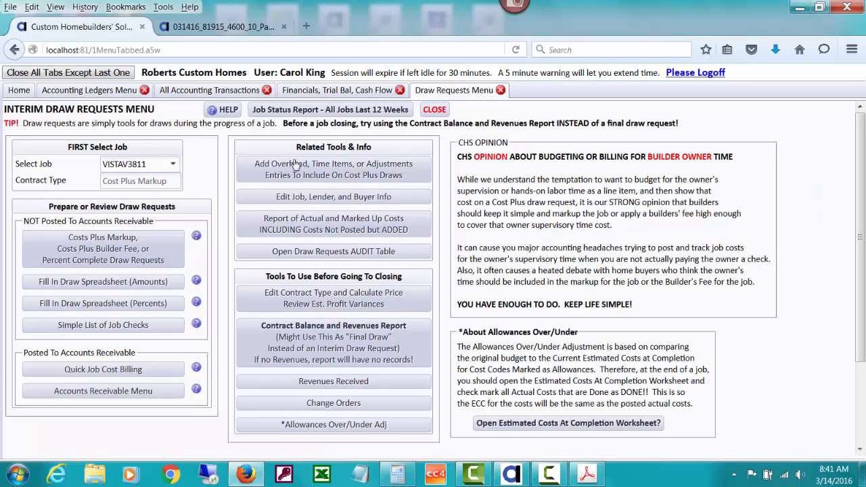
# Open the File Cabinet from the home page and start uploading a file to it
pyautogui.click(21, 95)
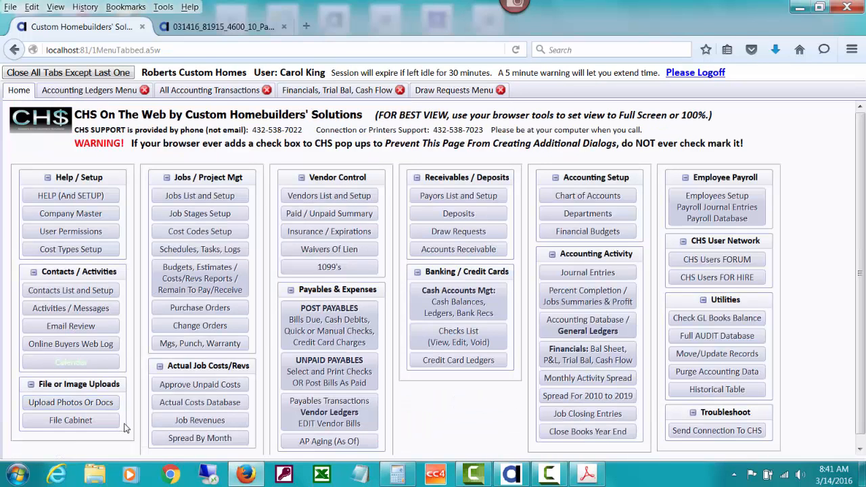
pyautogui.click(99, 422)
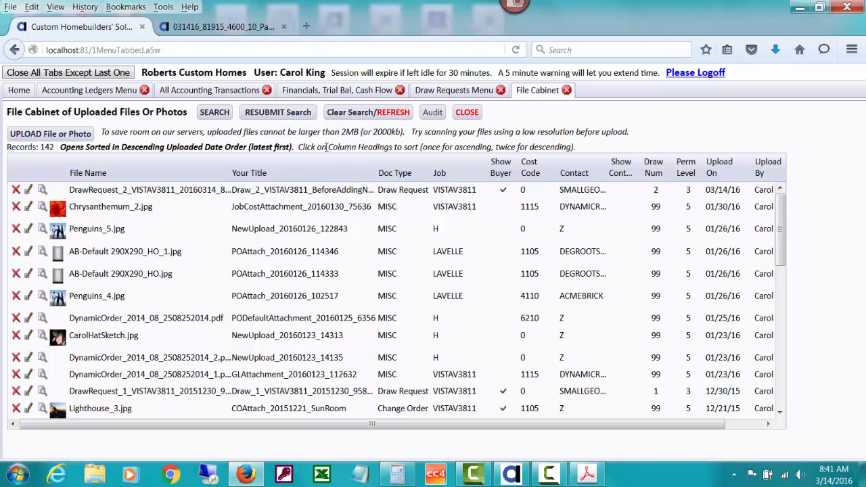
pyautogui.click(84, 136)
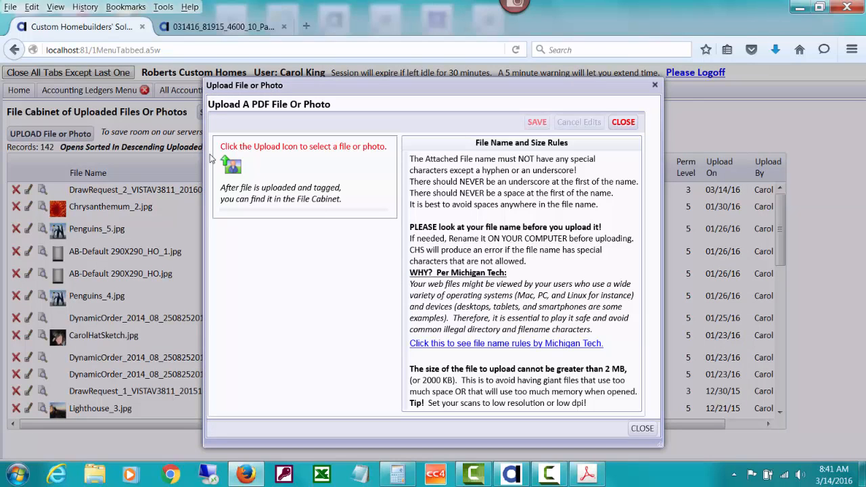
pyautogui.click(231, 167)
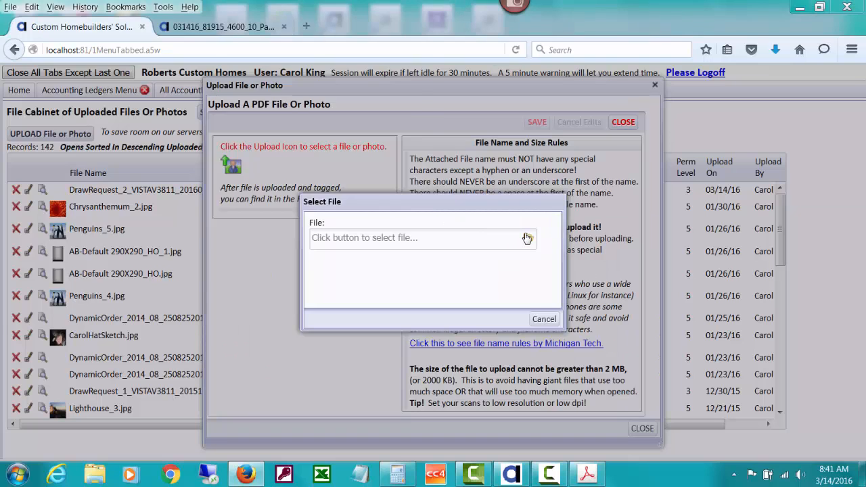
pyautogui.click(527, 239)
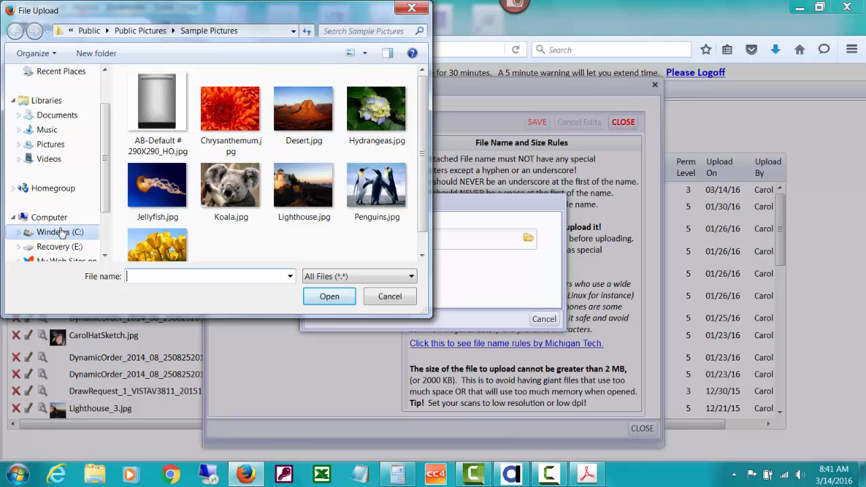
# Upload DrawRequest_2_VISTAV3811_WithNotes.pdf from the buyers' folder in C:\Home Buyers and continue to its tagging form
pyautogui.click(61, 232)
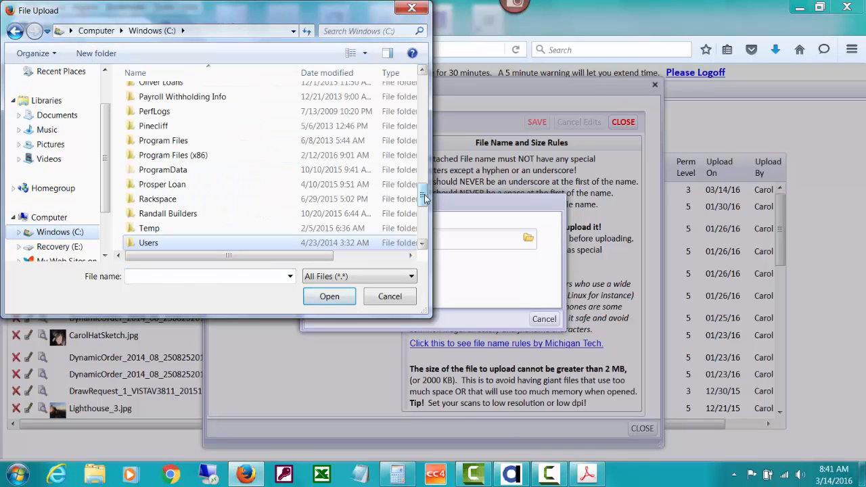
pyautogui.scroll(6, 212, 193)
pyautogui.scroll(-2, 212, 193)
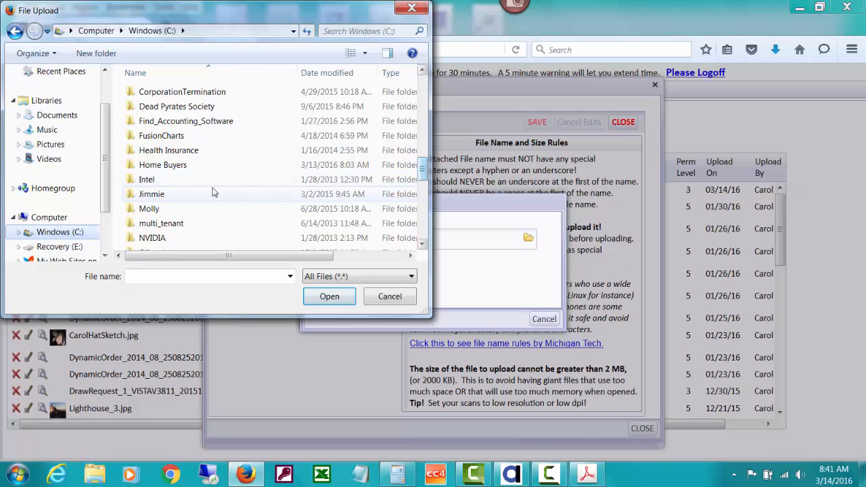
pyautogui.doubleClick(179, 166)
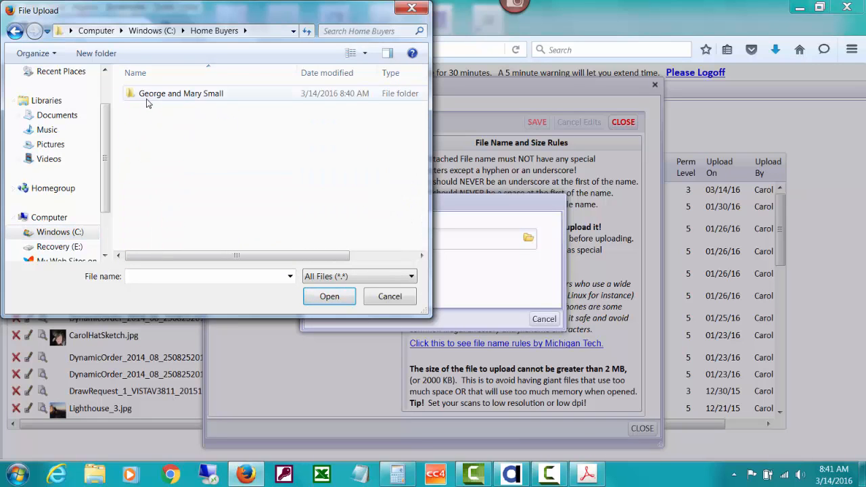
pyautogui.doubleClick(148, 100)
pyautogui.doubleClick(174, 99)
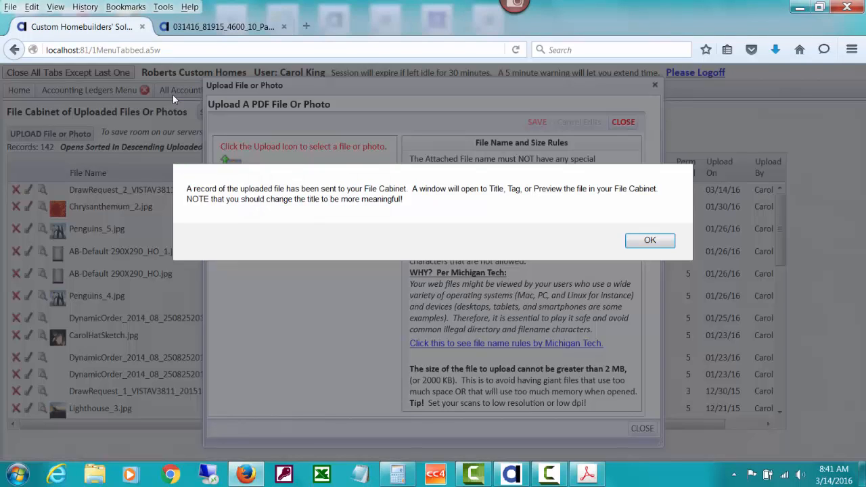
pyautogui.click(651, 241)
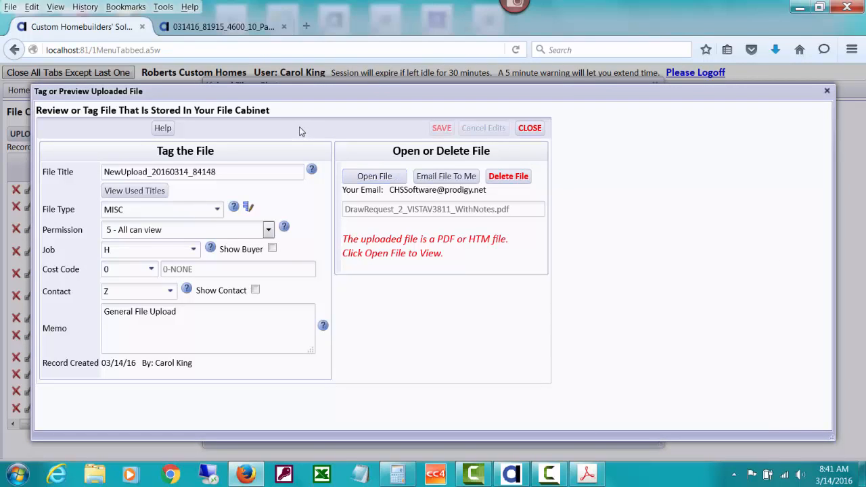
# Set the uploaded file's title to Draw2_VISTAV3811_WithNotes
pyautogui.moveTo(106, 171); pyautogui.dragTo(236, 176)
pyautogui.write('Draw')
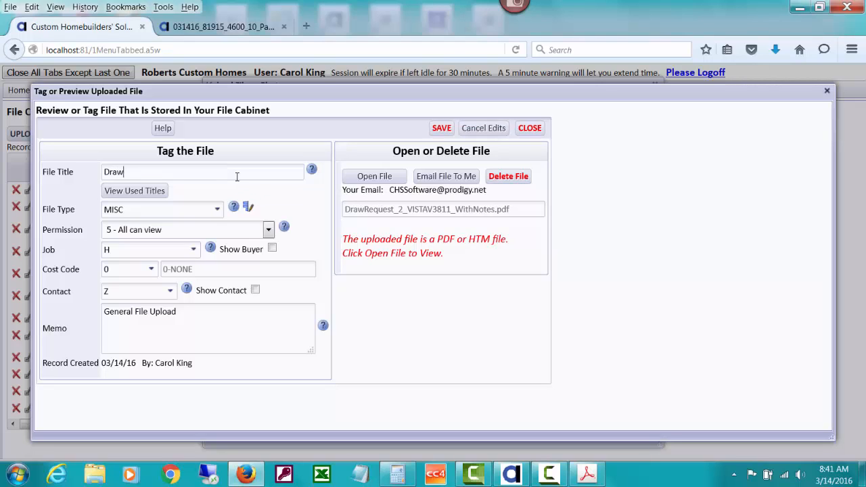
pyautogui.write('Request')
pyautogui.press('BackSpace')
pyautogui.press('BackSpace')
pyautogui.press('BackSpace')
pyautogui.press('BackSpace')
pyautogui.press('BackSpace')
pyautogui.press('BackSpace')
pyautogui.press('BackSpace')
pyautogui.write('2_VISTAV3811_WithNotes')
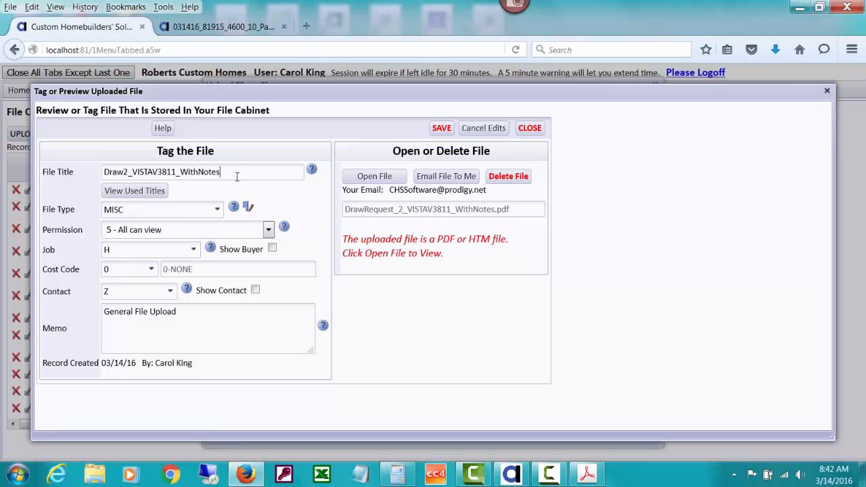
# Set the uploaded file's type to Draw Request and its permission to 3 - Mgr Controller Bookkeeper
pyautogui.click(218, 210)
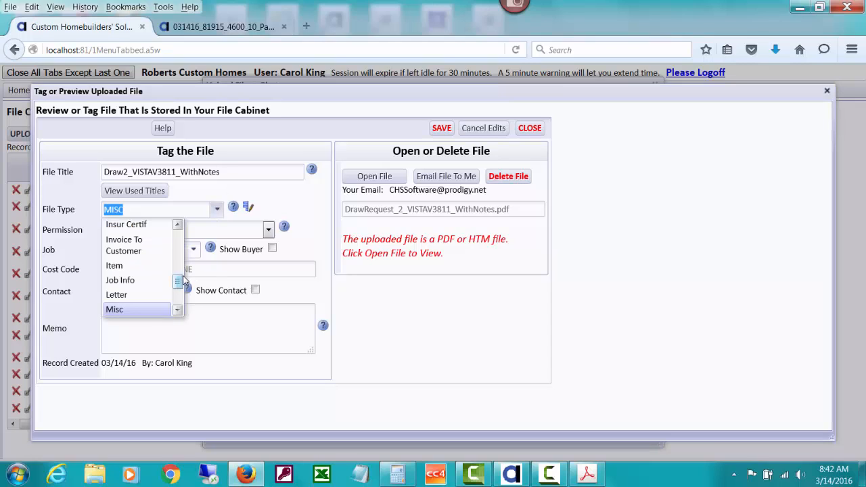
pyautogui.moveTo(178, 280); pyautogui.dragTo(180, 269)
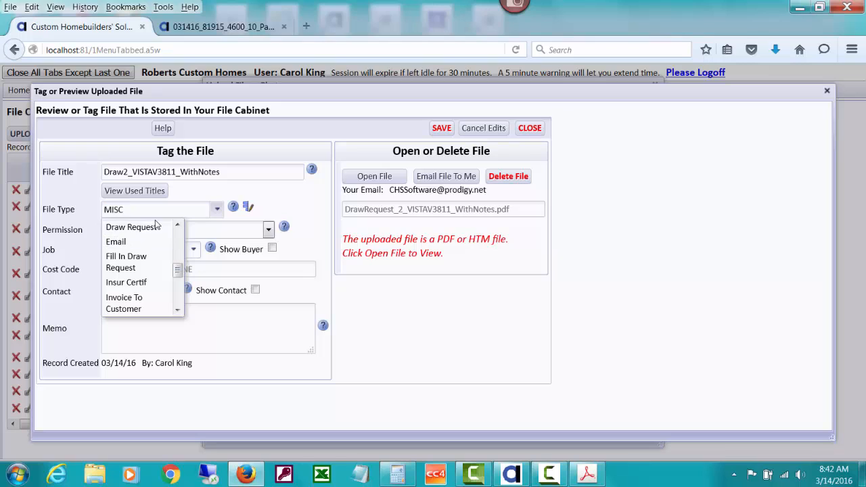
pyautogui.click(131, 227)
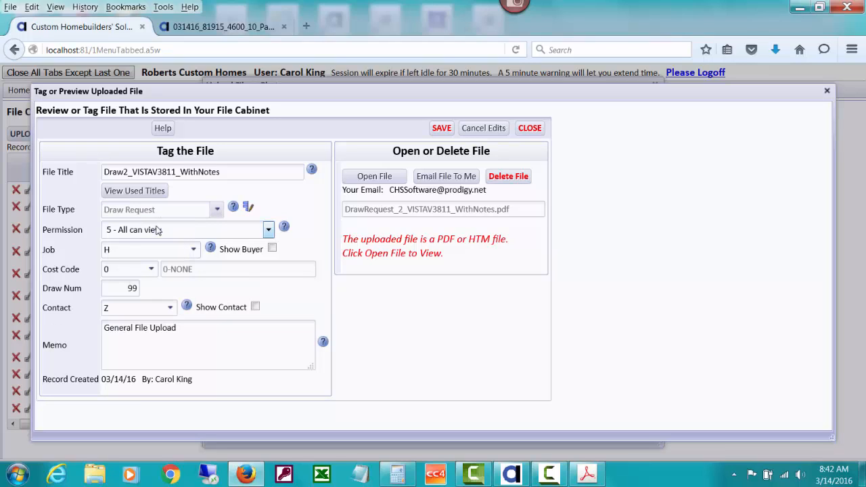
pyautogui.click(268, 230)
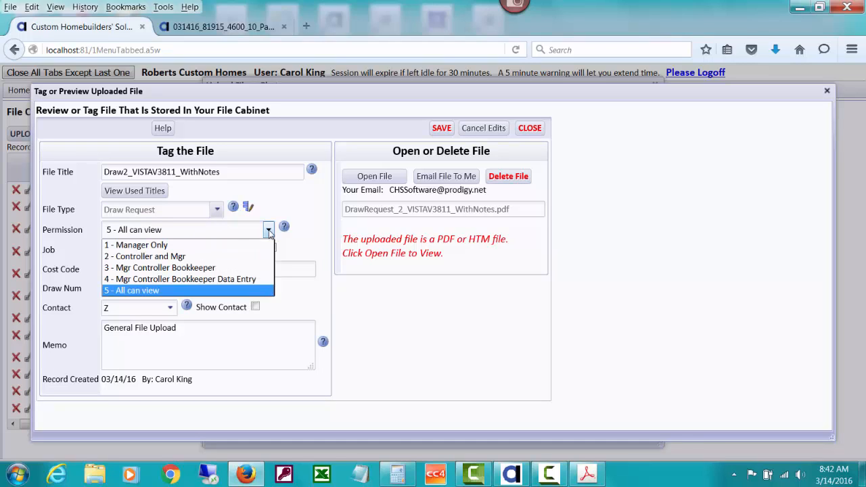
pyautogui.click(214, 269)
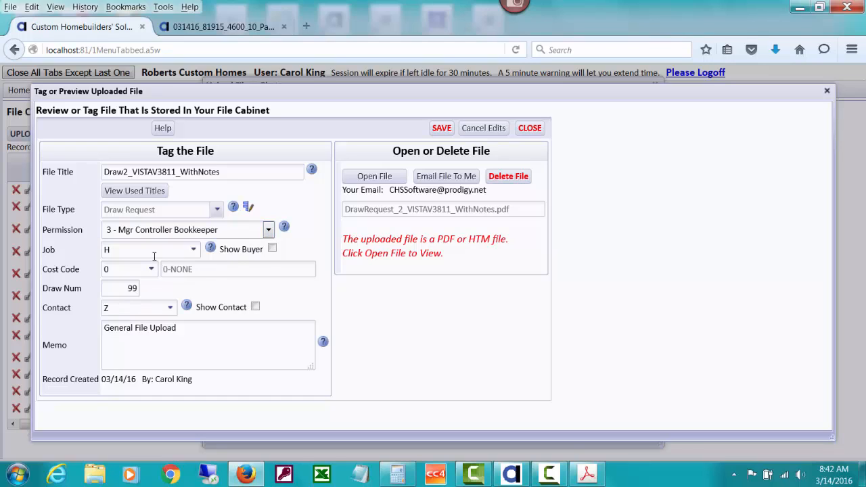
# Make the file visible to the buyer and assign it to job VISTAV3811, draw number 2 and the buyer's contact
pyautogui.click(272, 250)
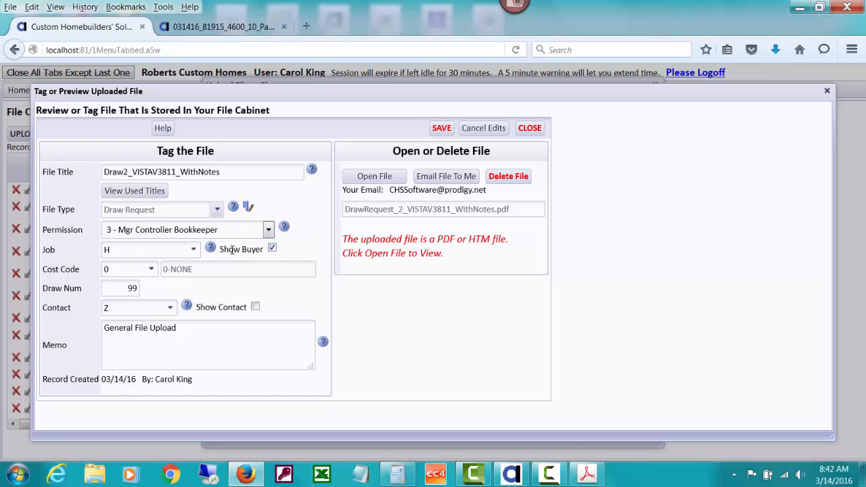
pyautogui.click(175, 249)
pyautogui.write('v')
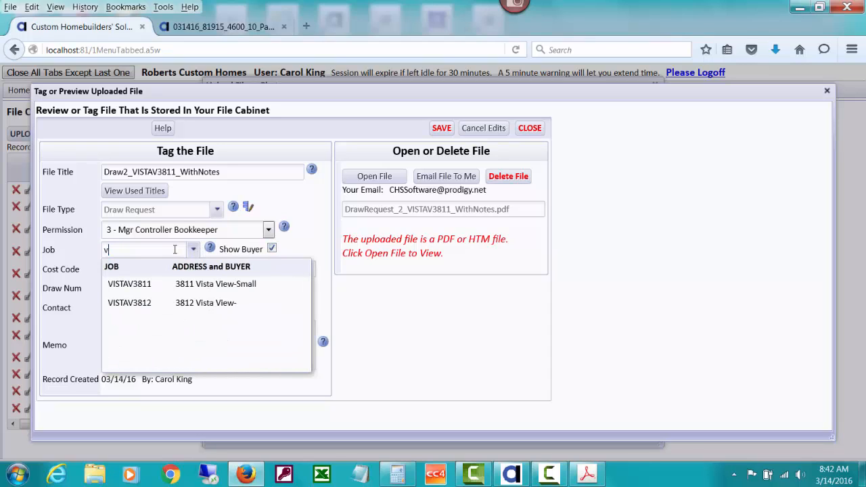
pyautogui.click(198, 287)
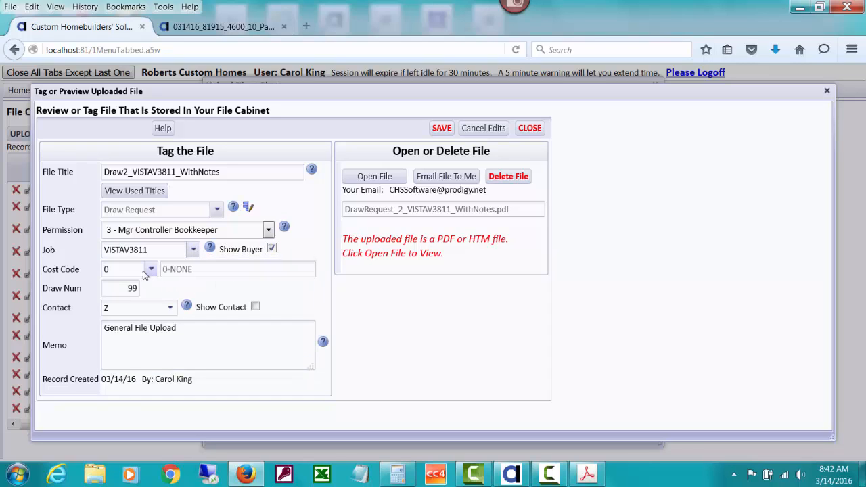
pyautogui.click(128, 288)
pyautogui.write('2')
pyautogui.press('Tab')
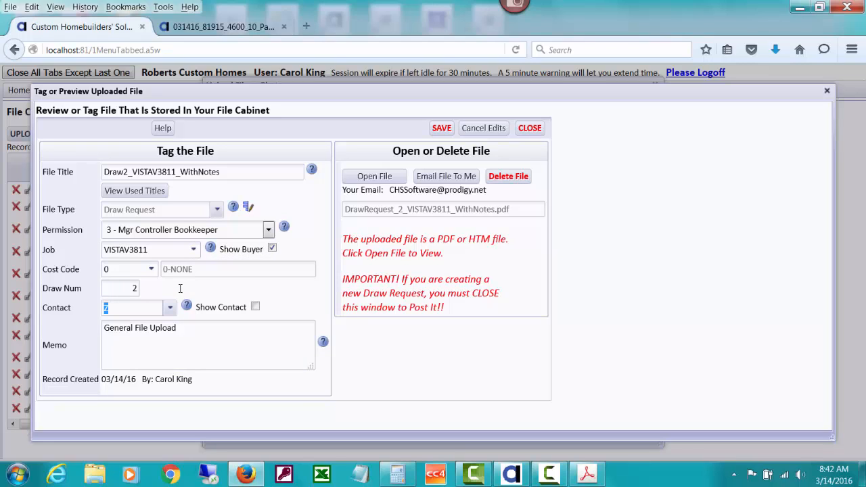
pyautogui.write('sm')
pyautogui.click(206, 343)
# Replace the memo with "Draw Request 2 WITH notes about deducting $2250 for the front door that buyer paid for." and save the tags
pyautogui.moveTo(178, 327); pyautogui.dragTo(80, 327)
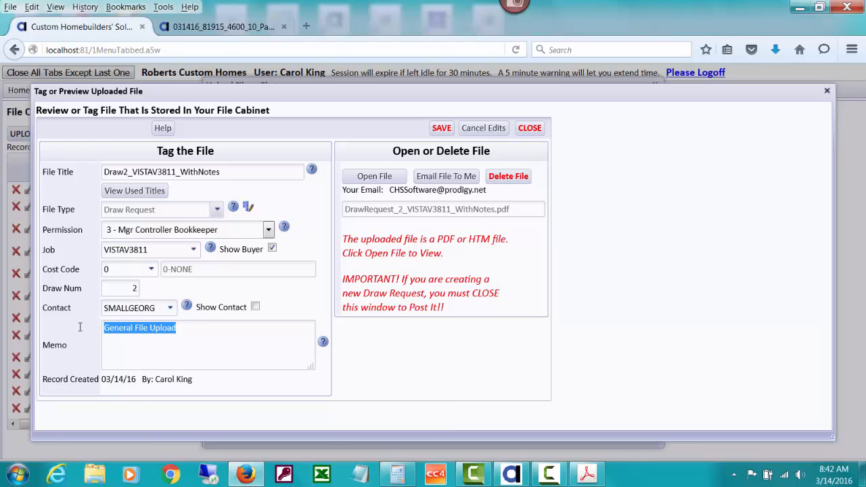
pyautogui.write('Dr')
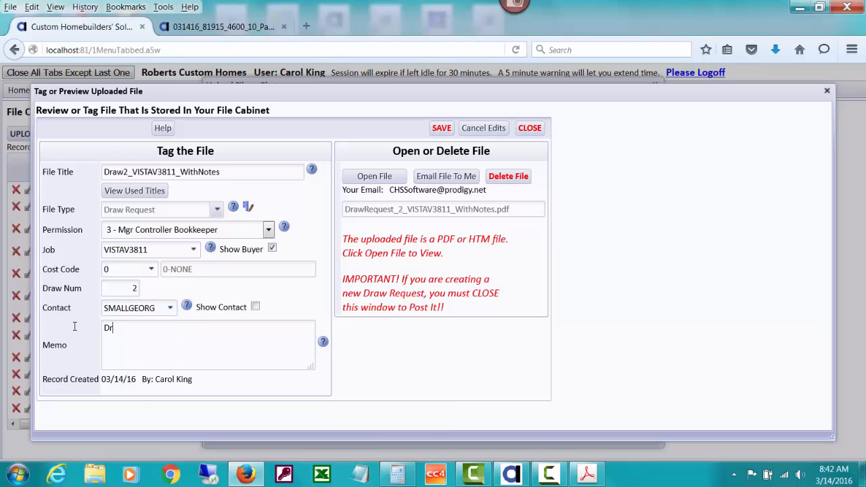
pyautogui.write('aw Request 2 wi')
pyautogui.press('BackSpace')
pyautogui.press('BackSpace')
pyautogui.write('WITH notes about ')
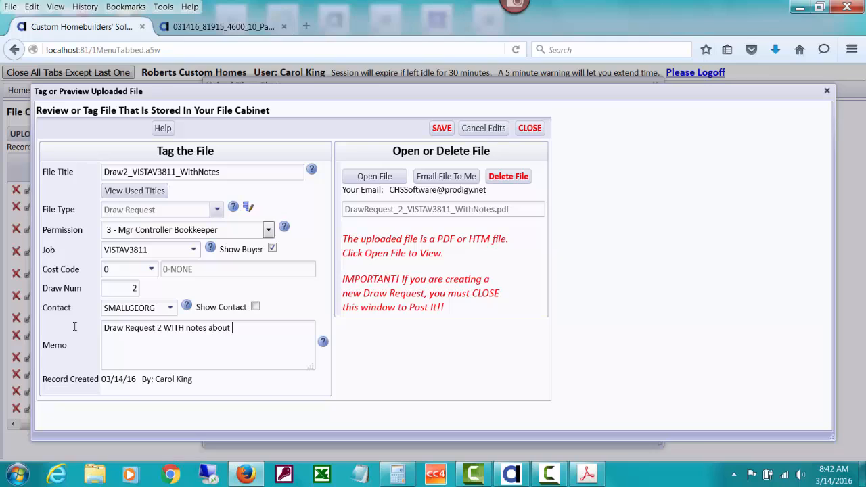
pyautogui.write('deducting $2250 for the')
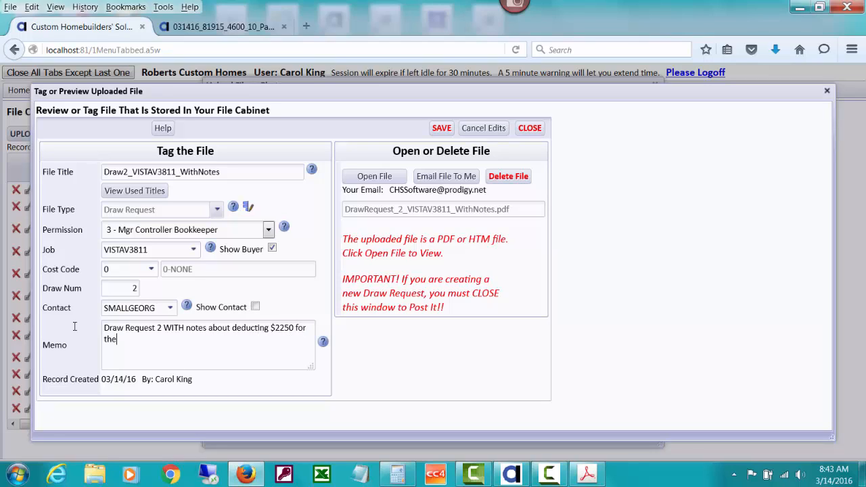
pyautogui.write(' front door that buyer paid for.')
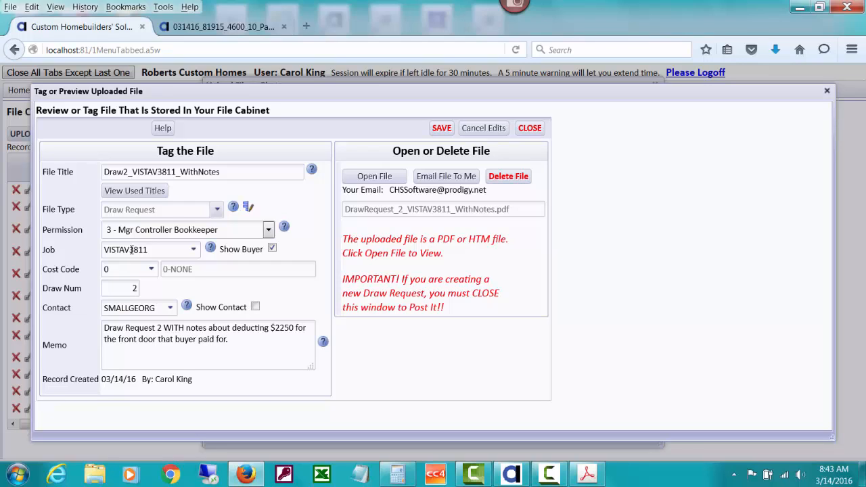
pyautogui.click(437, 130)
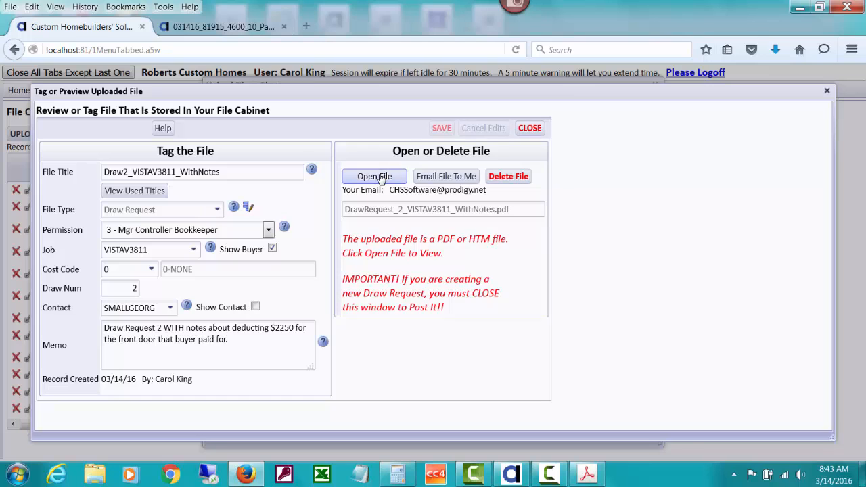
# Open the uploaded PDF to check the deduction note on its first page, and close it
pyautogui.click(381, 178)
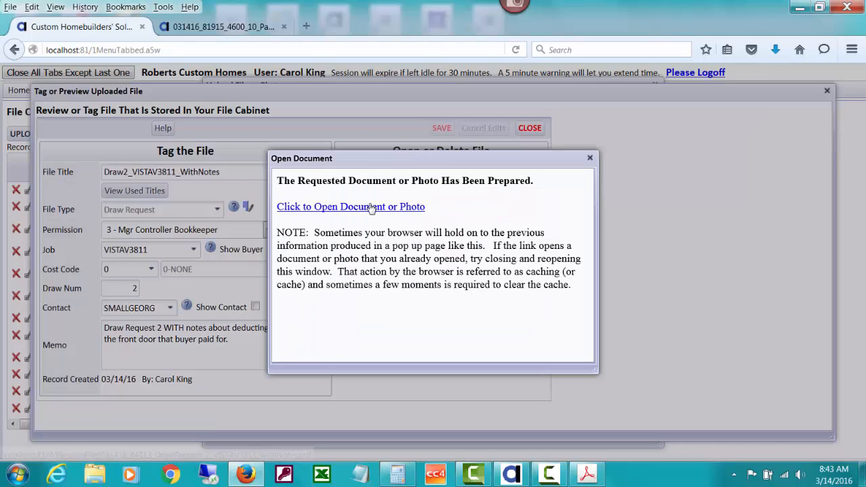
pyautogui.click(370, 206)
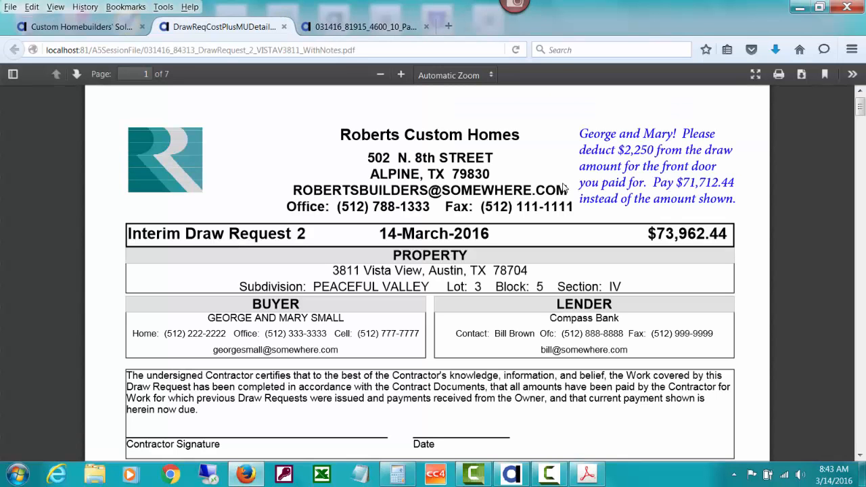
pyautogui.click(284, 27)
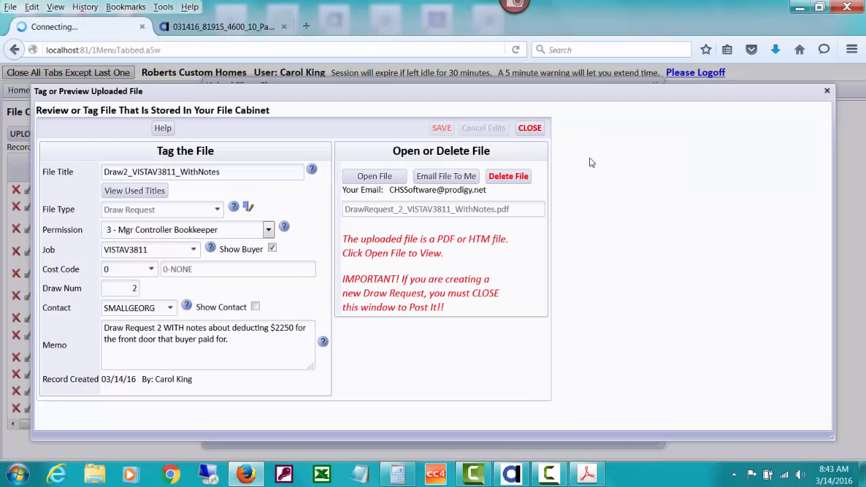
# Leave the tagging form and the upload window, and close the File Cabinet
pyautogui.click(531, 129)
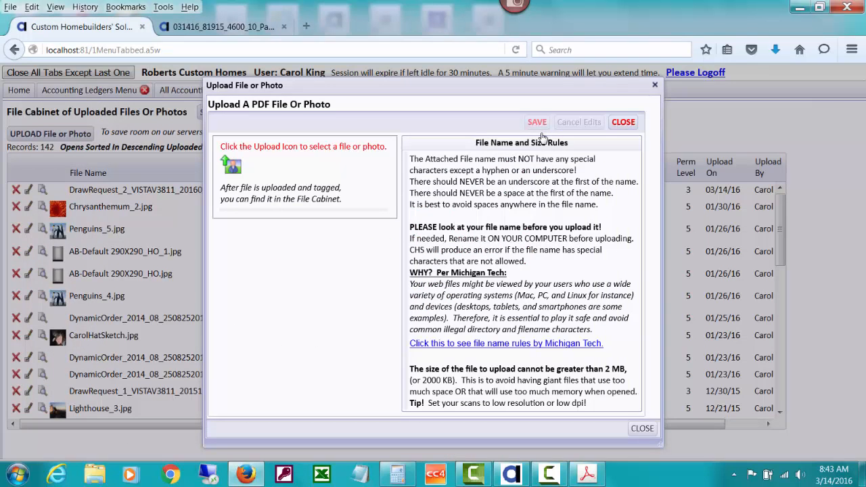
pyautogui.click(623, 123)
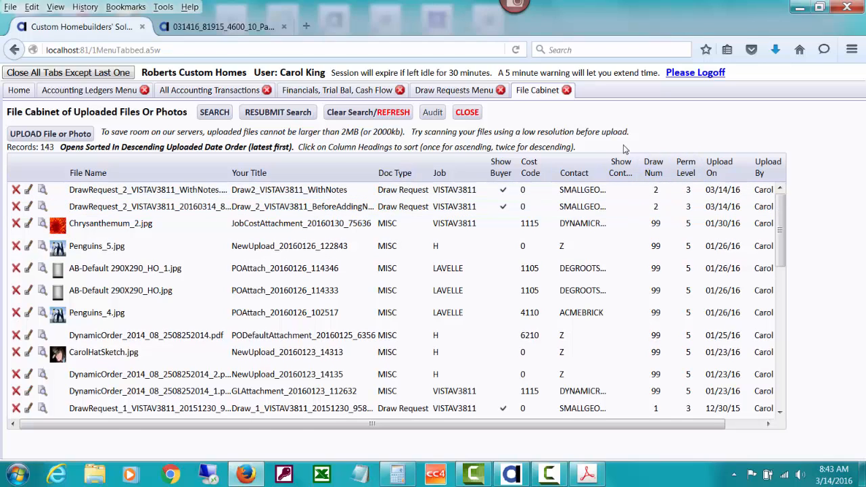
pyautogui.click(467, 113)
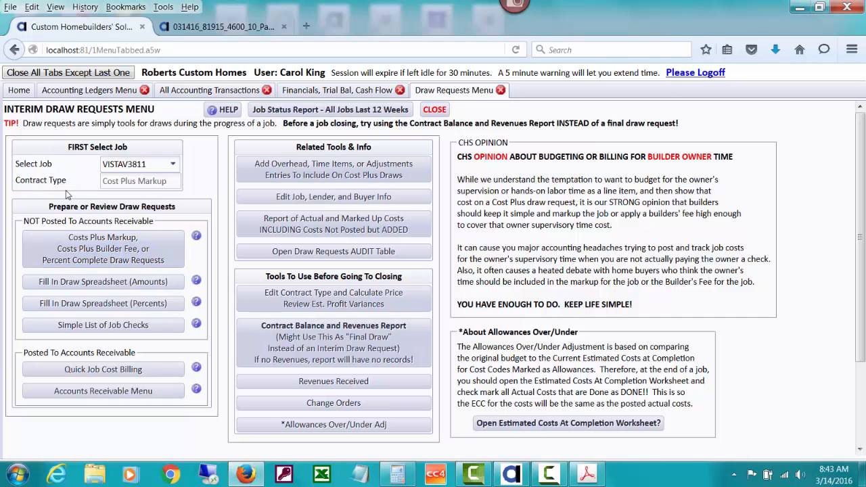
# Review the stored PDFs of draw request 2 from the job's draw requests list, and close both lists
pyautogui.click(107, 240)
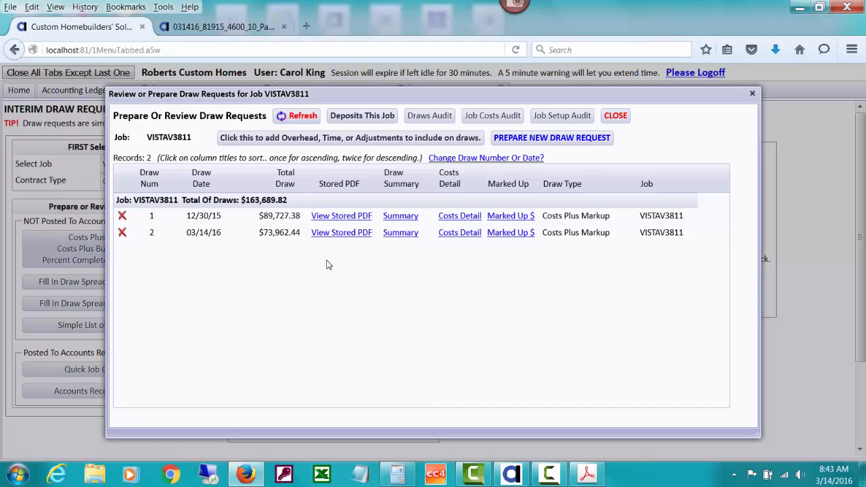
pyautogui.click(331, 234)
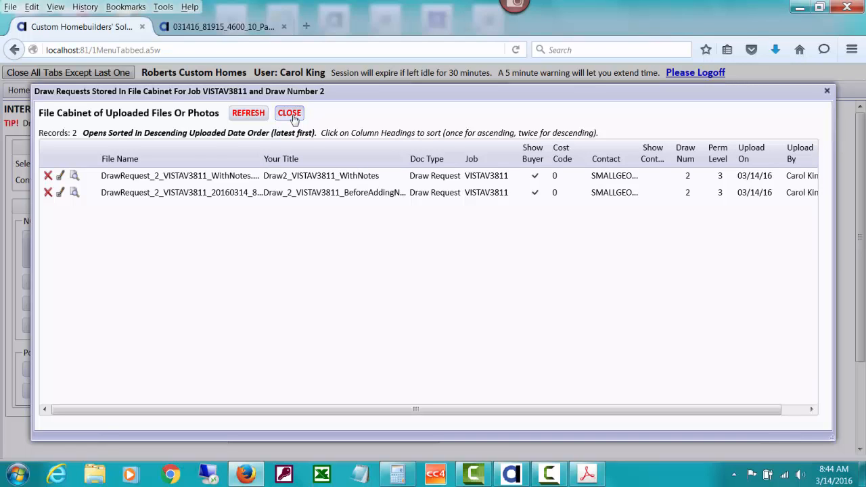
pyautogui.click(291, 114)
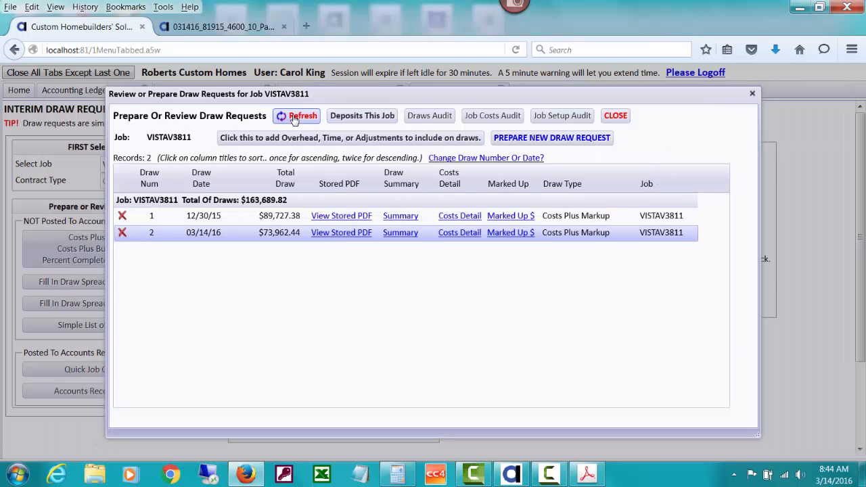
pyautogui.click(616, 118)
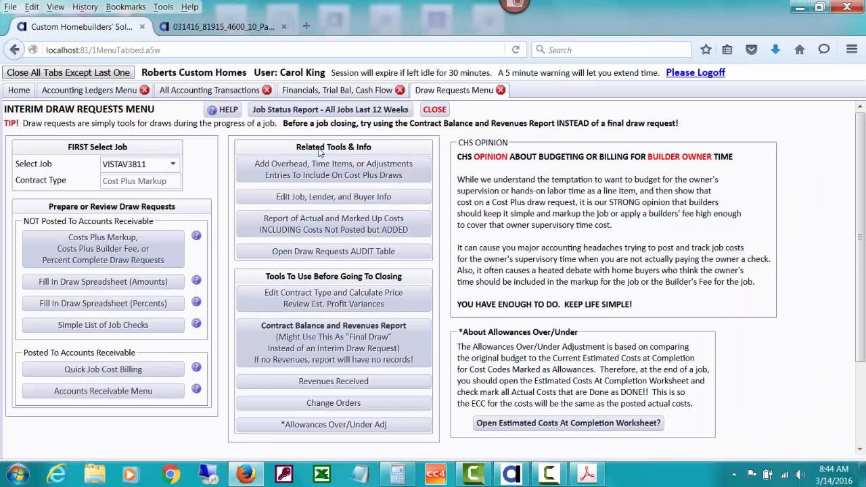
# Open DrawRequest_2_VISTAV3811_WithNotes.pdf from draw request 2's stored files to view its note, and return to the Interim Draw Requests menu
pyautogui.click(155, 253)
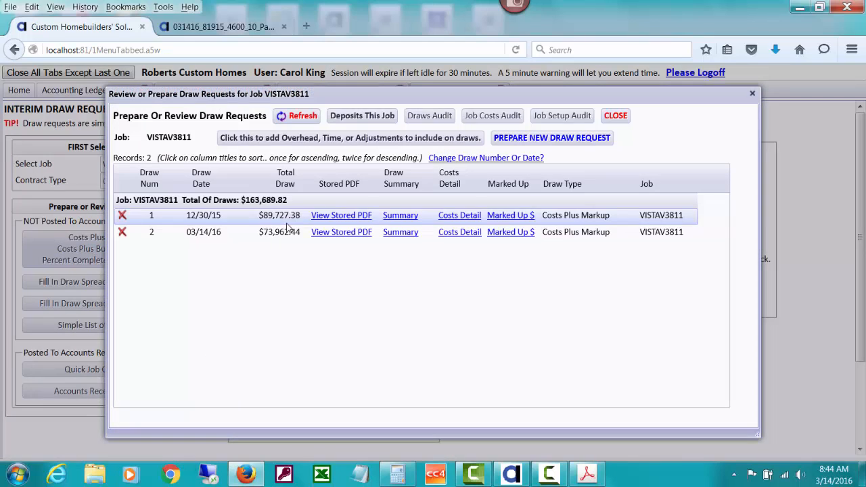
pyautogui.click(342, 234)
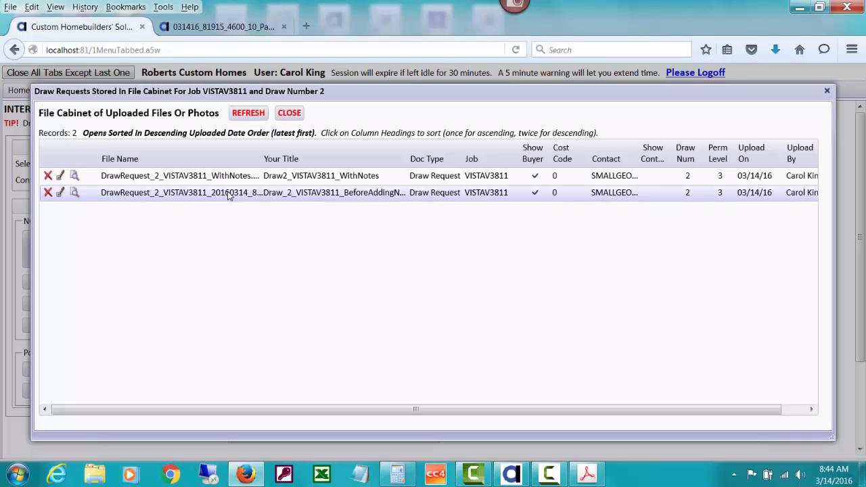
pyautogui.click(74, 176)
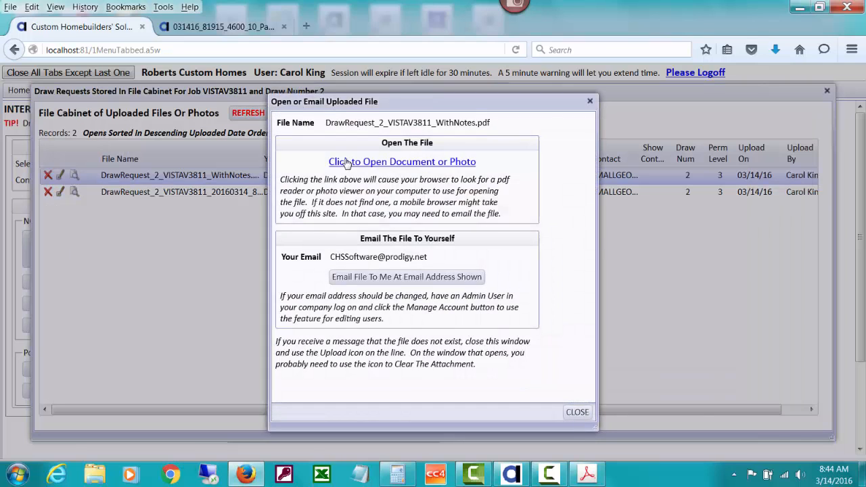
pyautogui.click(347, 162)
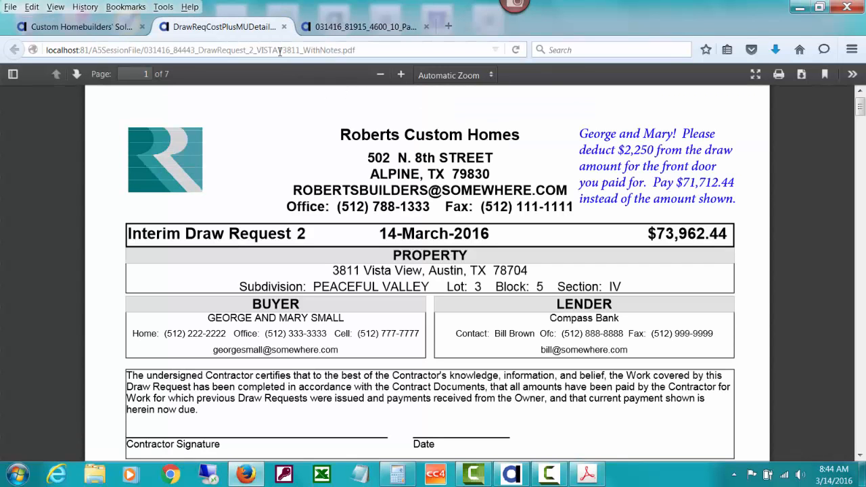
pyautogui.click(107, 27)
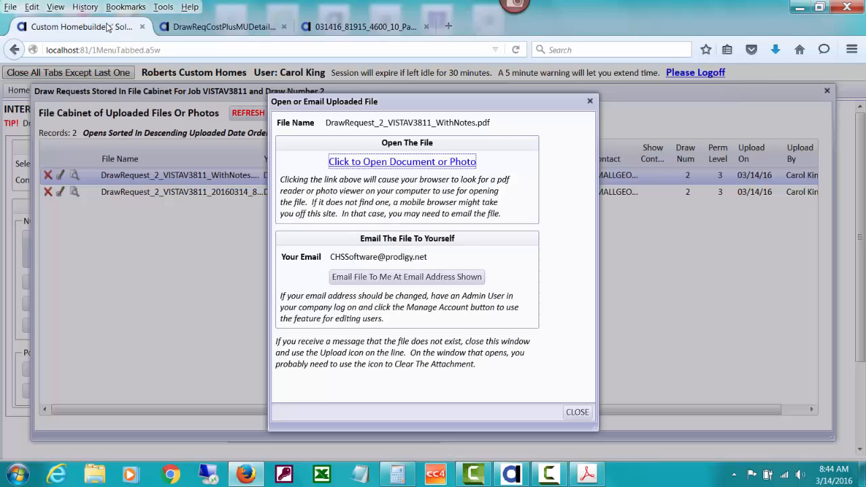
pyautogui.click(574, 416)
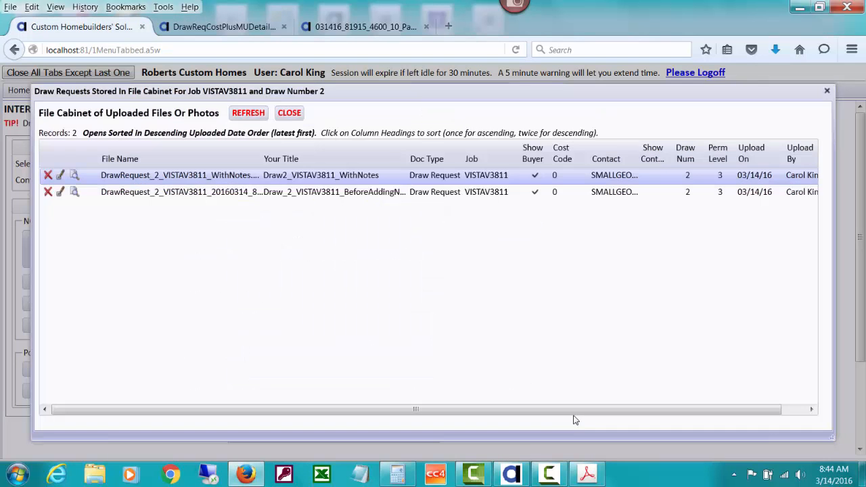
pyautogui.click(290, 114)
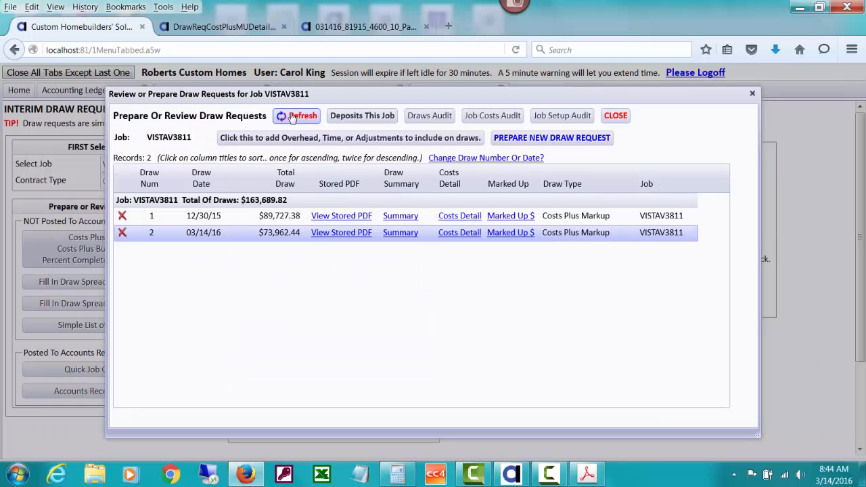
pyautogui.click(624, 116)
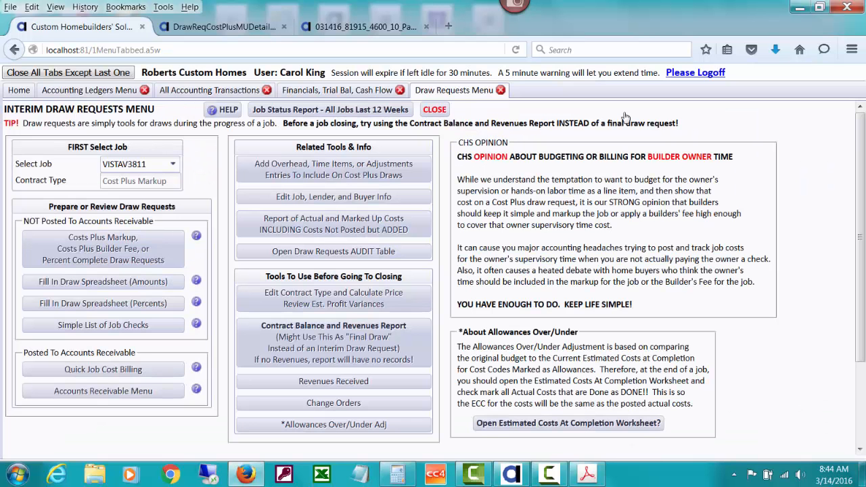
# Open the Bank Deposits Menu from the Home page and start a new bank deposit
pyautogui.click(19, 92)
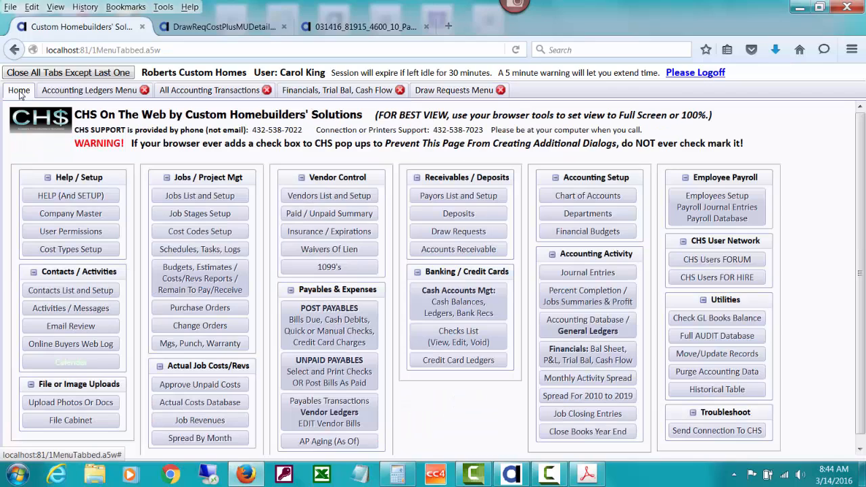
pyautogui.click(436, 218)
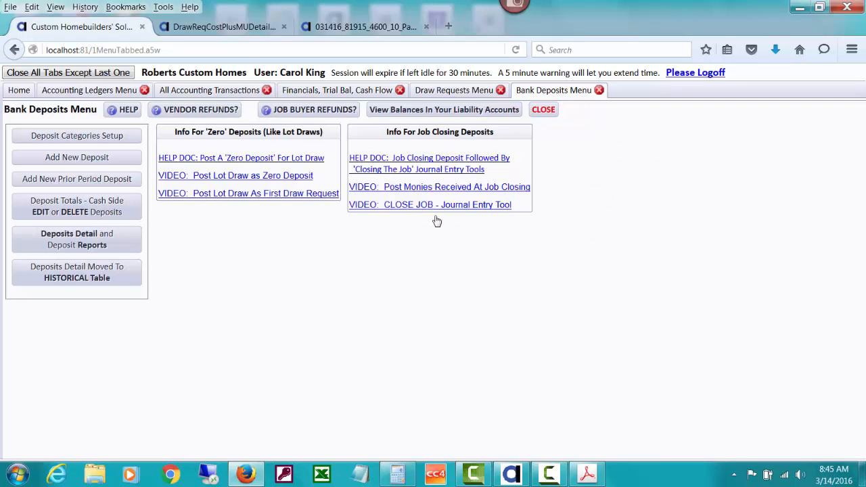
pyautogui.click(129, 159)
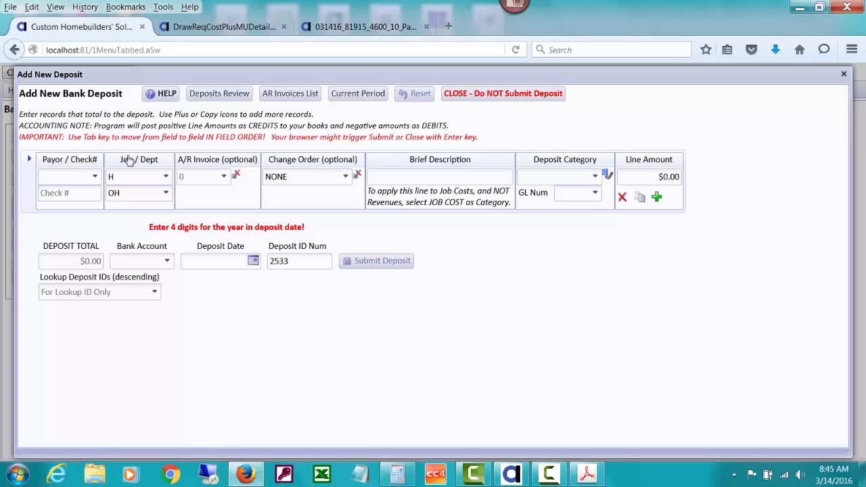
# Select the job buyers as payor of the deposit line and enter check number 12345
pyautogui.click(59, 177)
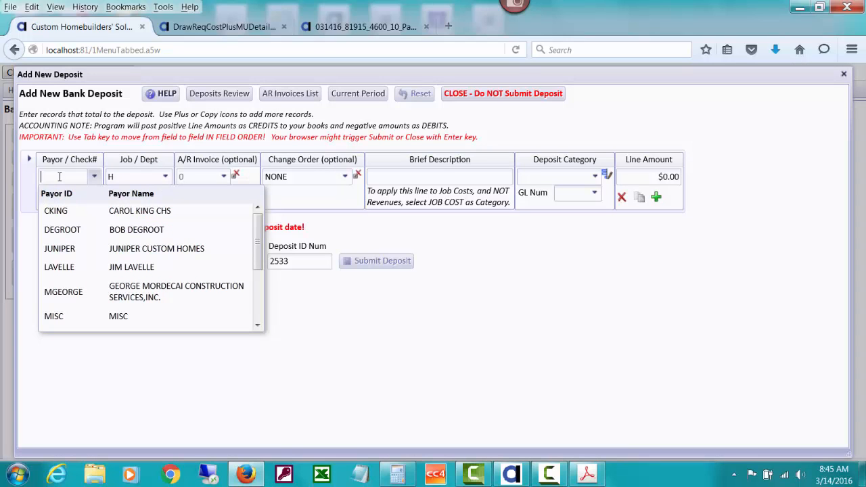
pyautogui.write('sm')
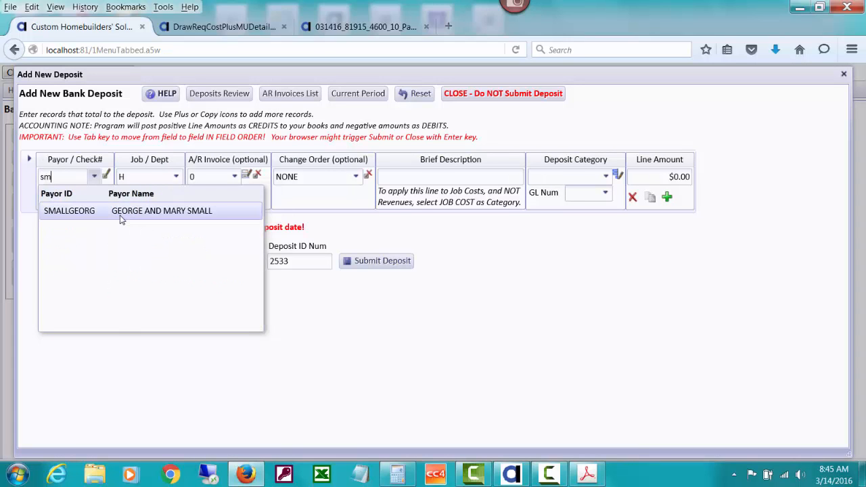
pyautogui.click(118, 212)
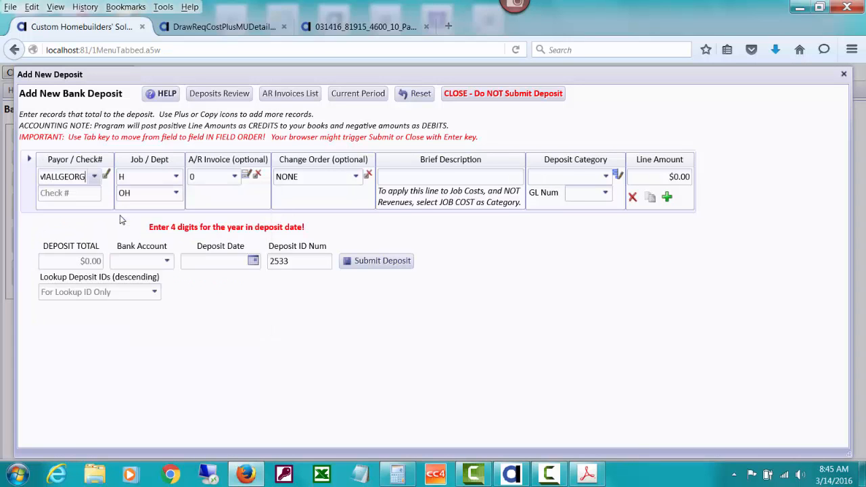
pyautogui.click(92, 193)
pyautogui.write('12345')
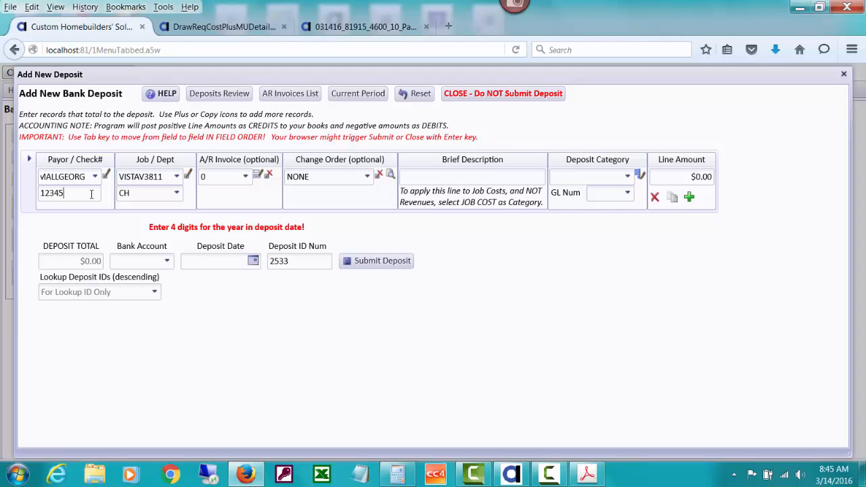
pyautogui.press('Tab')
pyautogui.click(75, 178)
# Leave the A/R invoice at 0, describe the line with the buyers' surname and "Draw 2", and choose the INTERIM DRAW deposit category
pyautogui.click(218, 177)
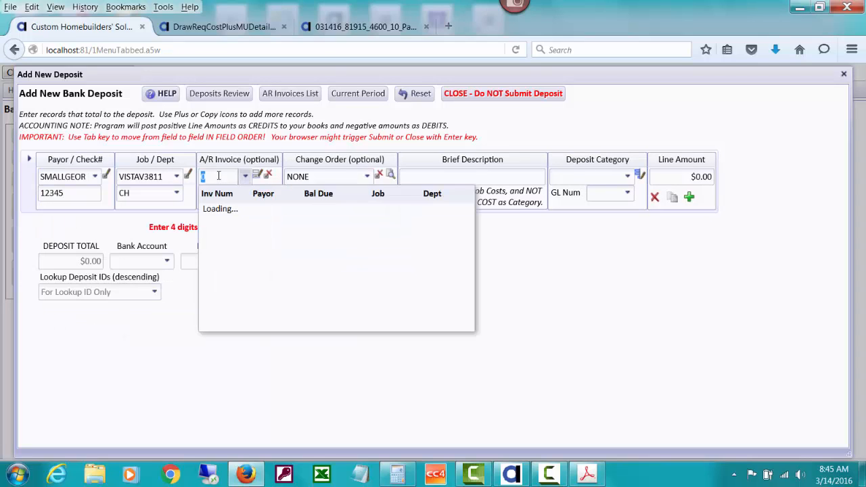
pyautogui.click(422, 176)
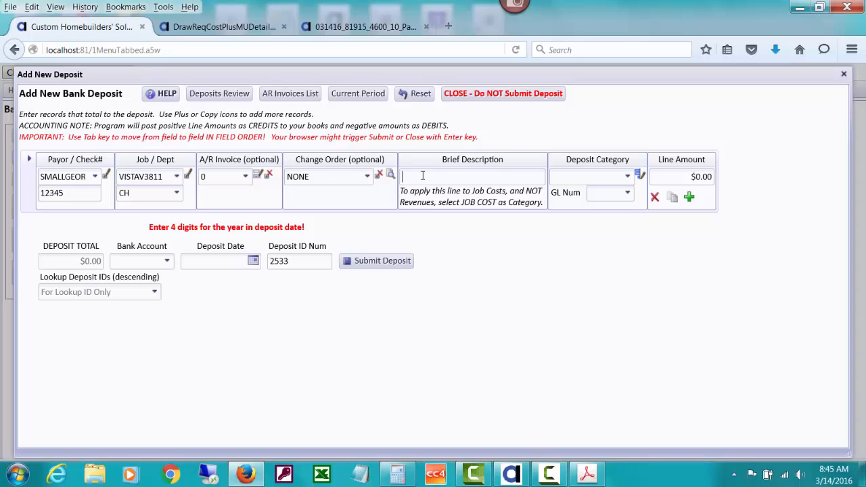
pyautogui.write('Small- Draw 2')
pyautogui.press('Tab')
pyautogui.write('in')
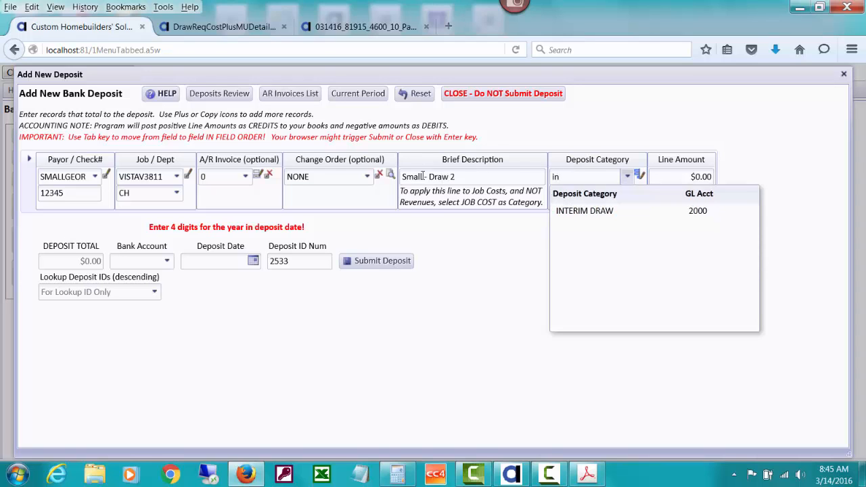
pyautogui.click(568, 214)
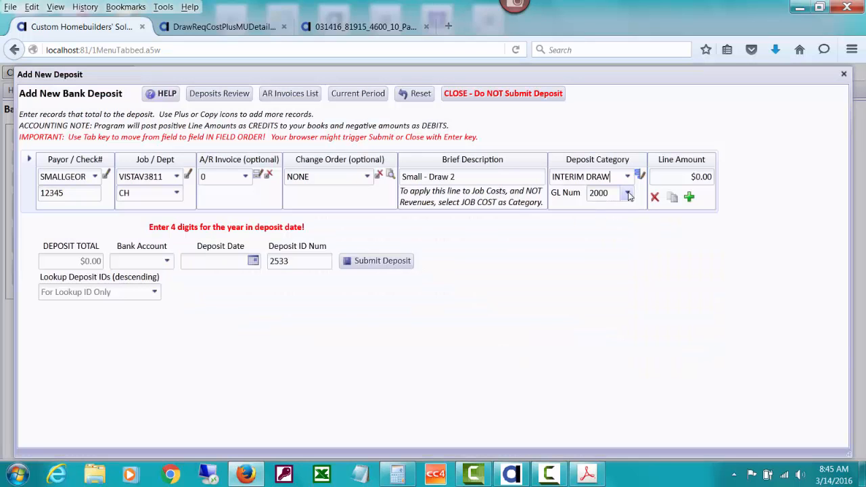
# Keep GL number 2000 for the draw line and set its line amount to $73,962.44
pyautogui.click(628, 194)
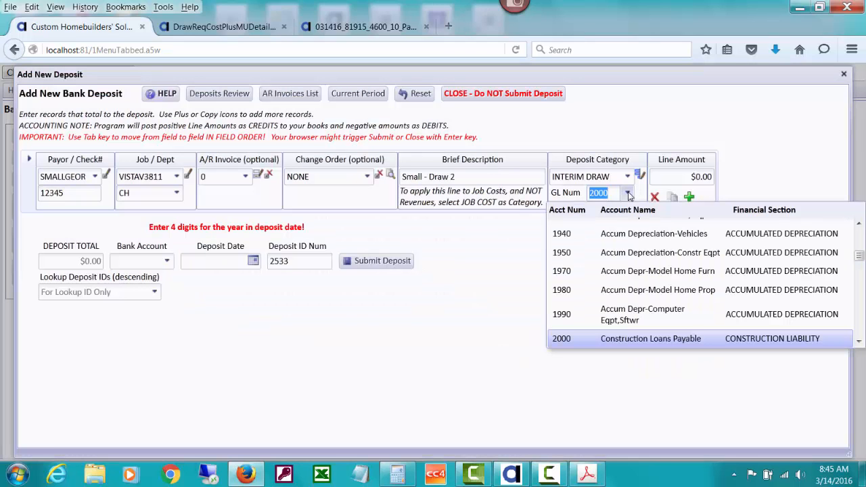
pyautogui.click(731, 176)
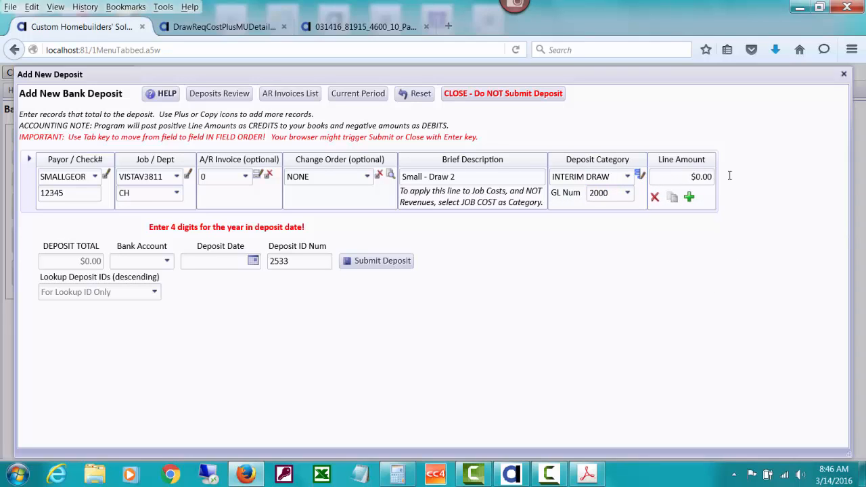
pyautogui.press('Tab')
pyautogui.write('73,')
pyautogui.write('962.44')
pyautogui.press('Tab')
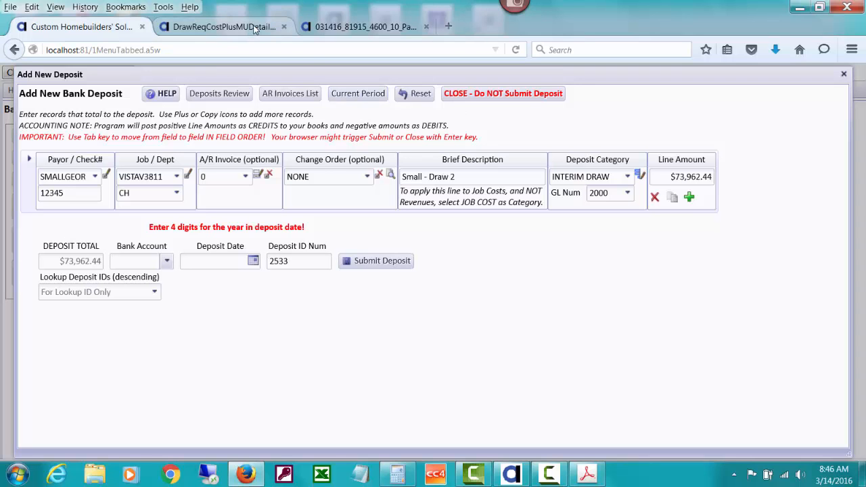
# Check the deduction note on the draw request PDF, and add a copied deposit line described "Deduct Front Door Pmt From Draw 2"
pyautogui.click(224, 27)
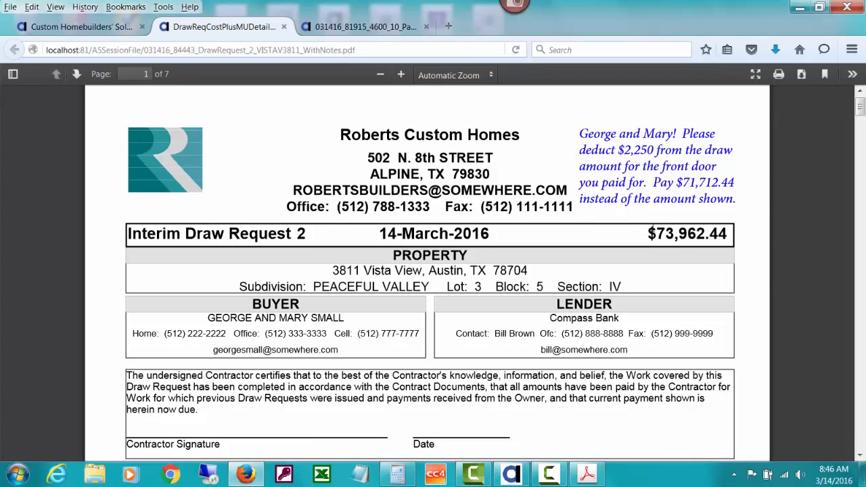
pyautogui.click(114, 27)
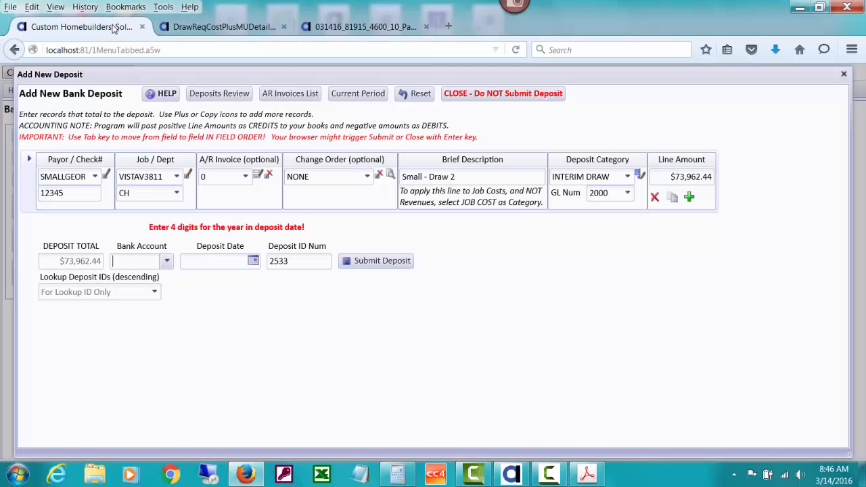
pyautogui.click(672, 201)
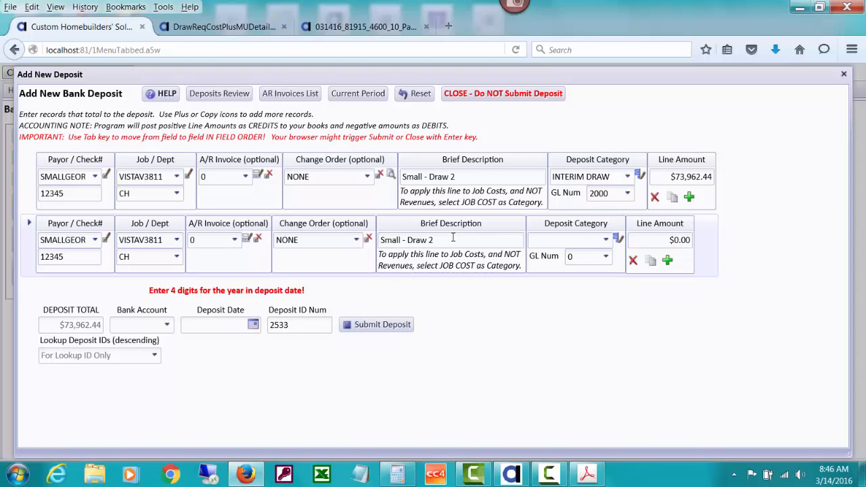
pyautogui.moveTo(453, 238)
pyautogui.mouseDown()
pyautogui.moveTo(380, 240)
pyautogui.moveTo(460, 241)
pyautogui.mouseUp()
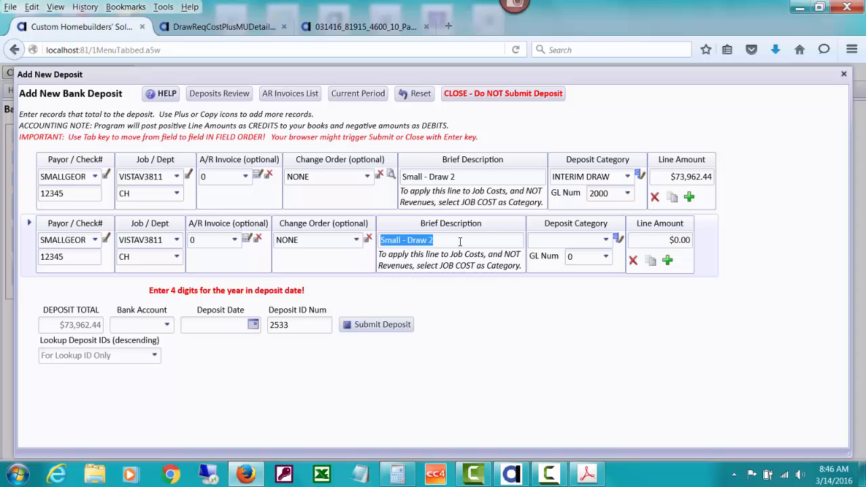
pyautogui.write('Deduct ')
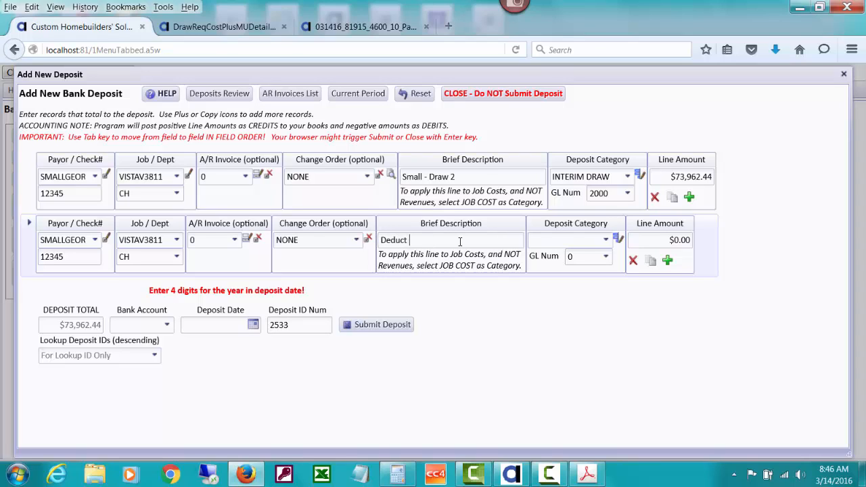
pyautogui.write('Front Door ')
pyautogui.write('Print From ')
pyautogui.write('Draw 2')
# Switch to Adobe Acrobat to check the Paid Voucher Clearing entries in the Job Revenues report, and return to the deposit
pyautogui.click(586, 476)
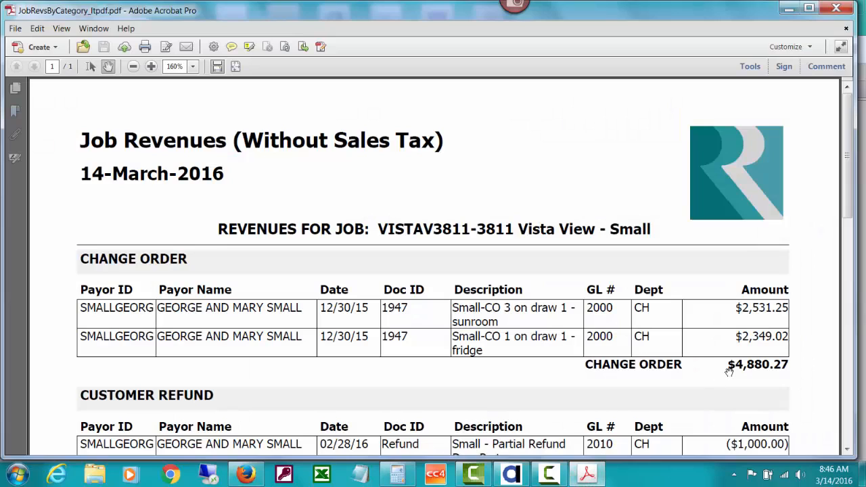
pyautogui.moveTo(849, 186); pyautogui.dragTo(851, 352)
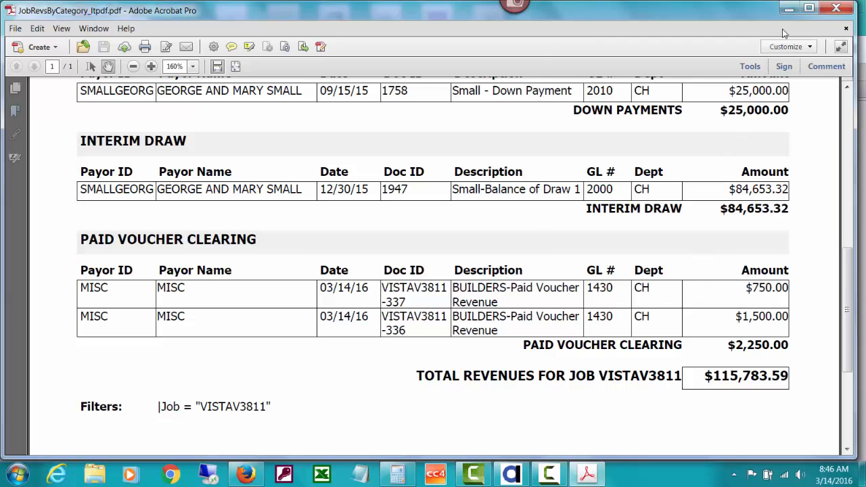
pyautogui.click(789, 9)
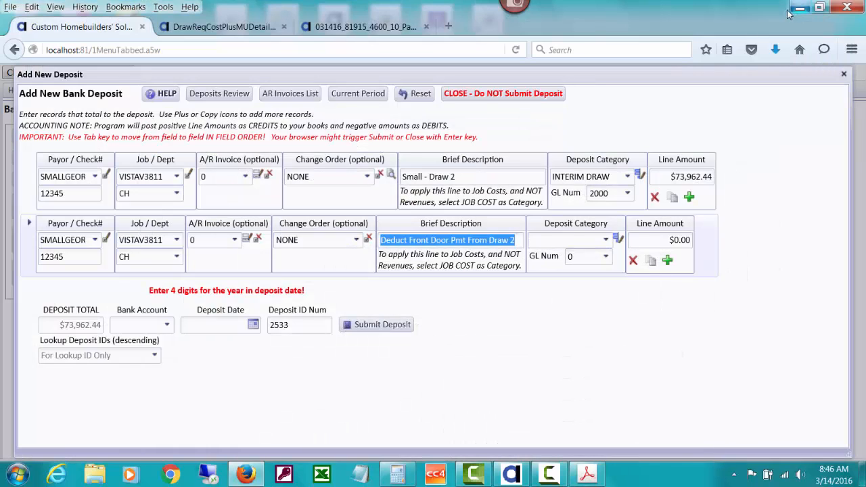
# Assign the deduction line to PAID VOUCHER CLEARING with GL number 1430 and a line amount of -2250
pyautogui.click(544, 242)
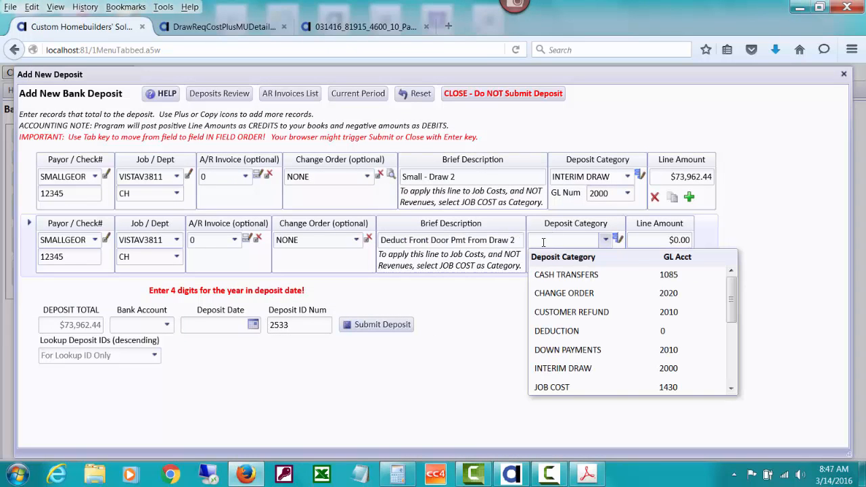
pyautogui.write('pa')
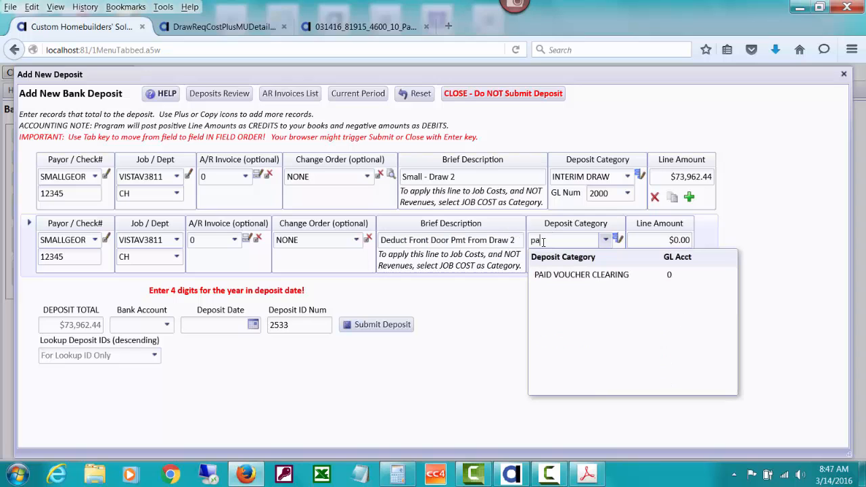
pyautogui.click(585, 275)
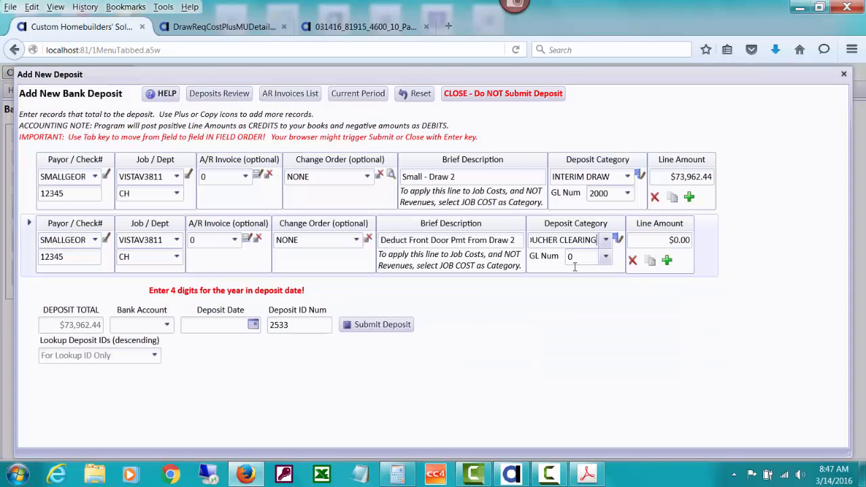
pyautogui.click(571, 257)
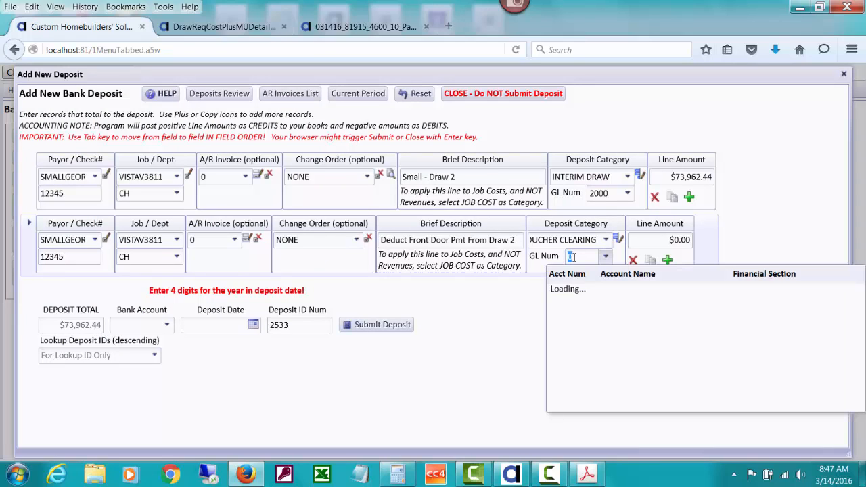
pyautogui.write('14')
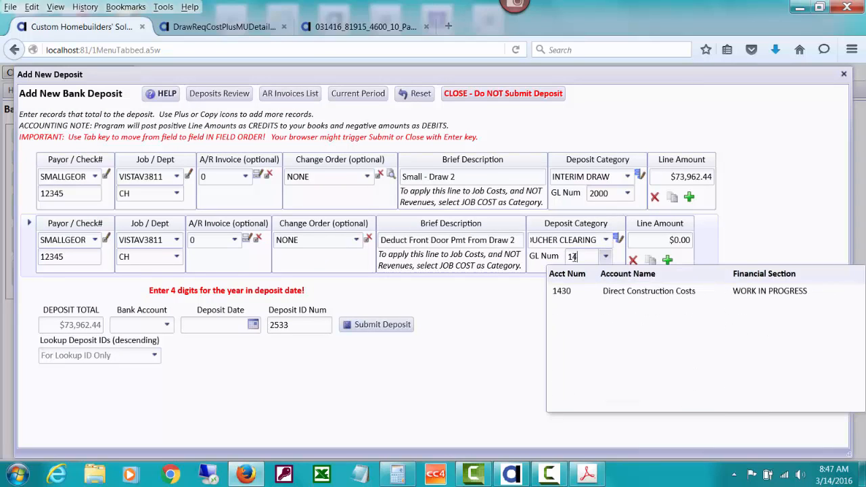
pyautogui.click(598, 292)
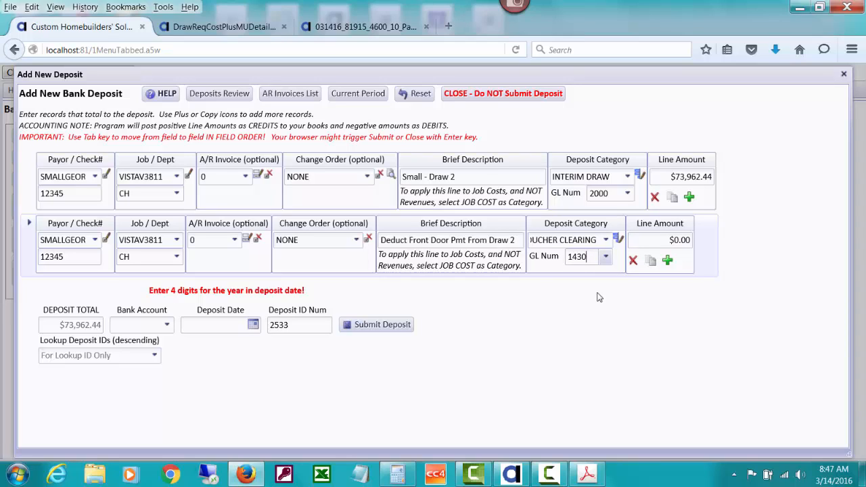
pyautogui.press('Tab')
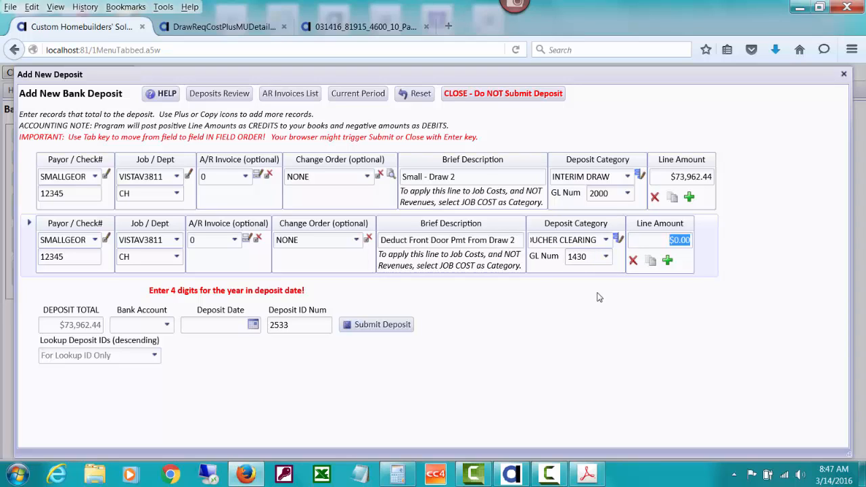
pyautogui.write('-2250')
pyautogui.press('Tab')
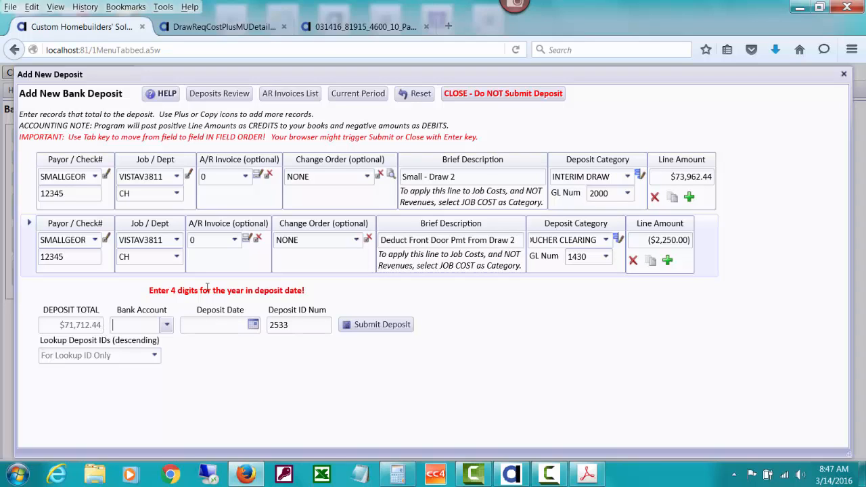
# Set the deposit's bank account to 1025 and its date to 03/14/2016, check the deduction category, and submit the deposit
pyautogui.click(169, 326)
pyautogui.click(169, 276)
pyautogui.click(253, 325)
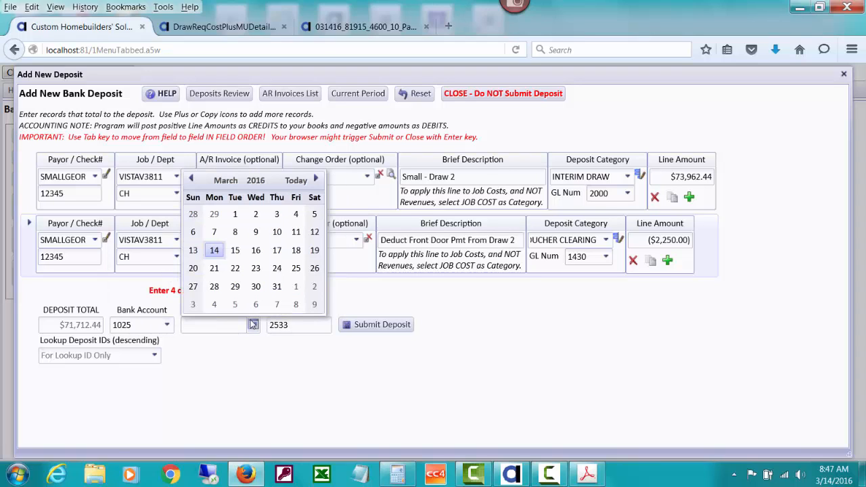
pyautogui.click(214, 252)
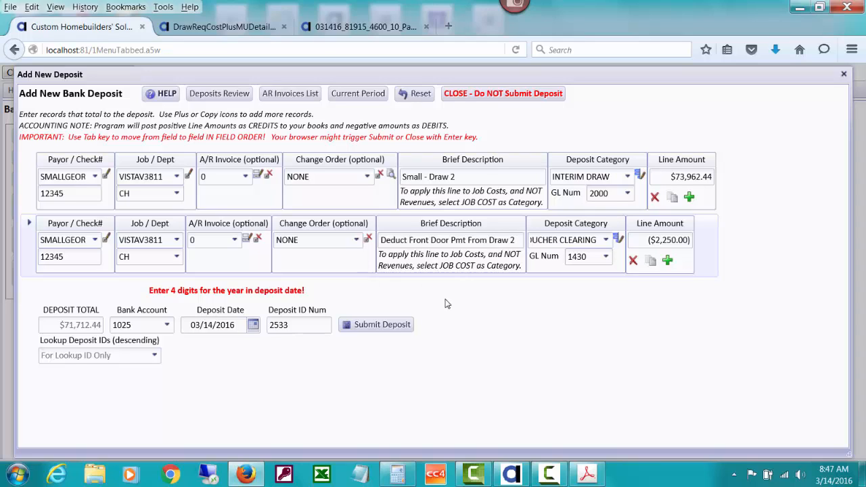
pyautogui.click(606, 240)
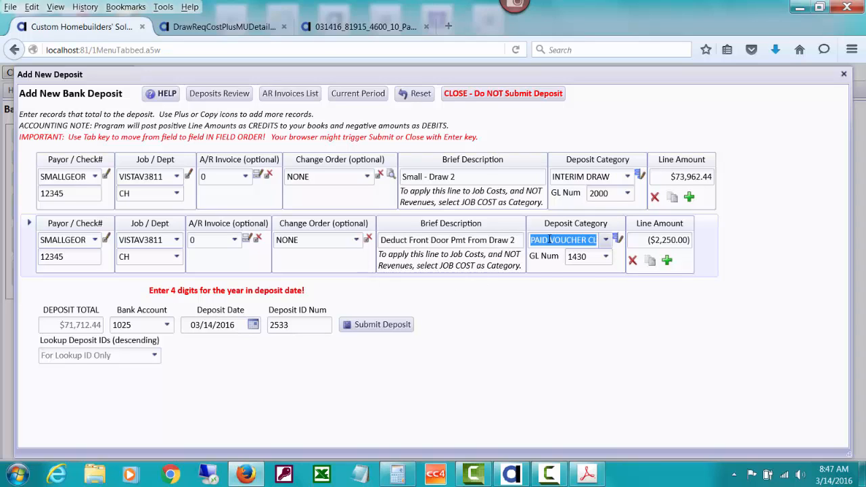
pyautogui.click(474, 299)
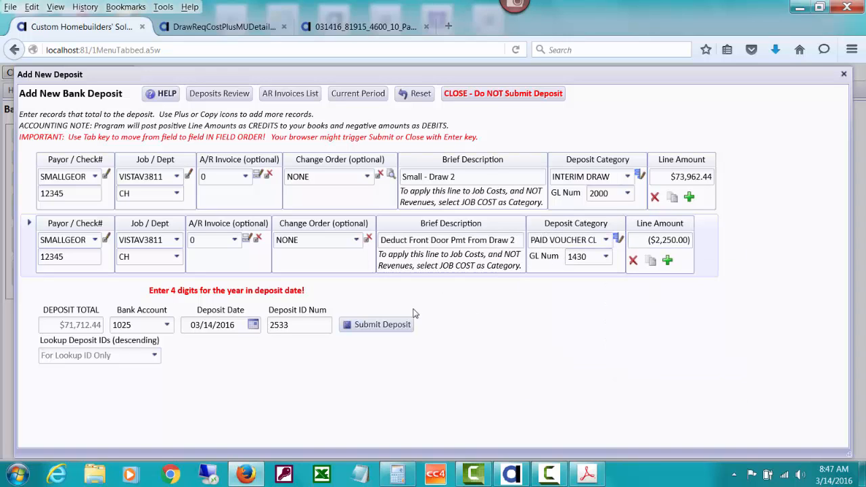
pyautogui.click(396, 326)
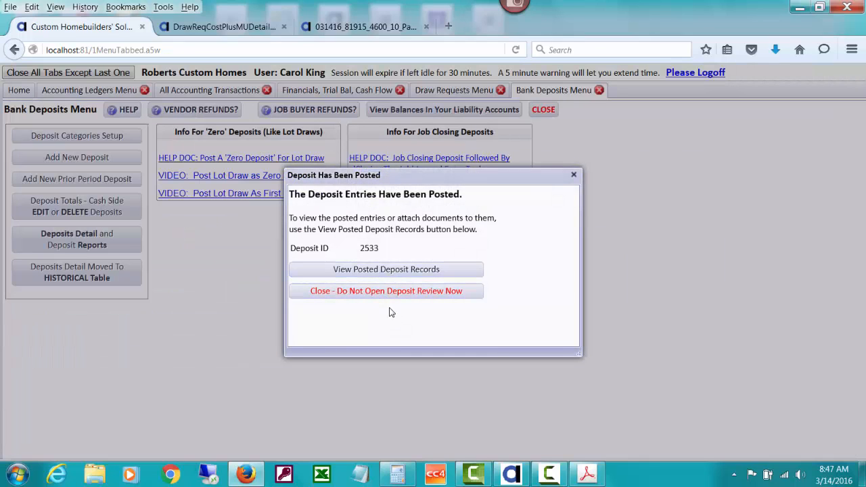
# Dismiss the posted-deposit notice without reviewing it, close the Bank Deposits Menu, and open the company trial balance with job sums
pyautogui.click(391, 303)
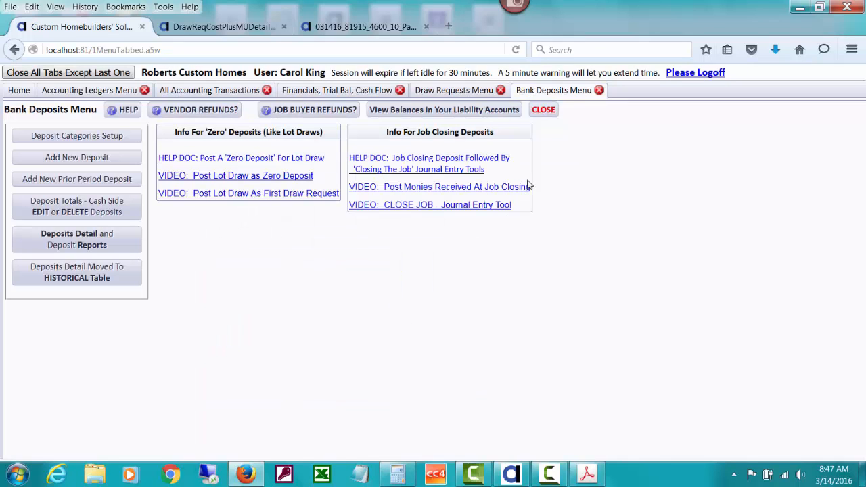
pyautogui.click(543, 109)
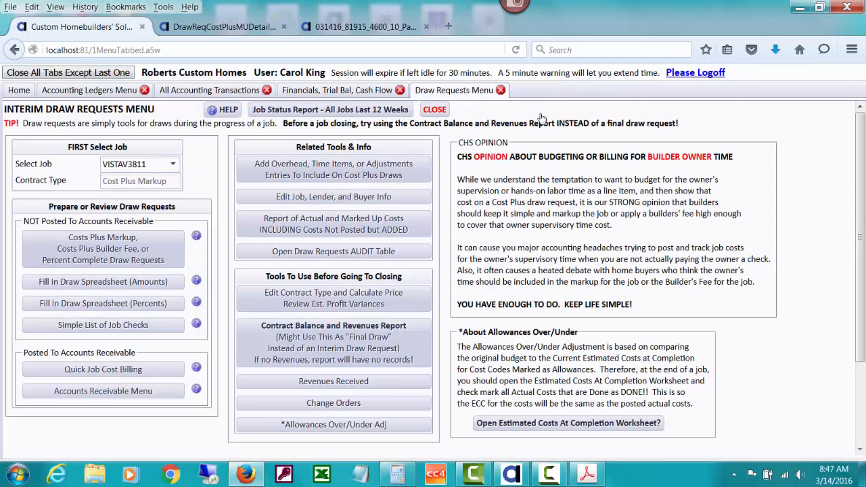
pyautogui.click(369, 92)
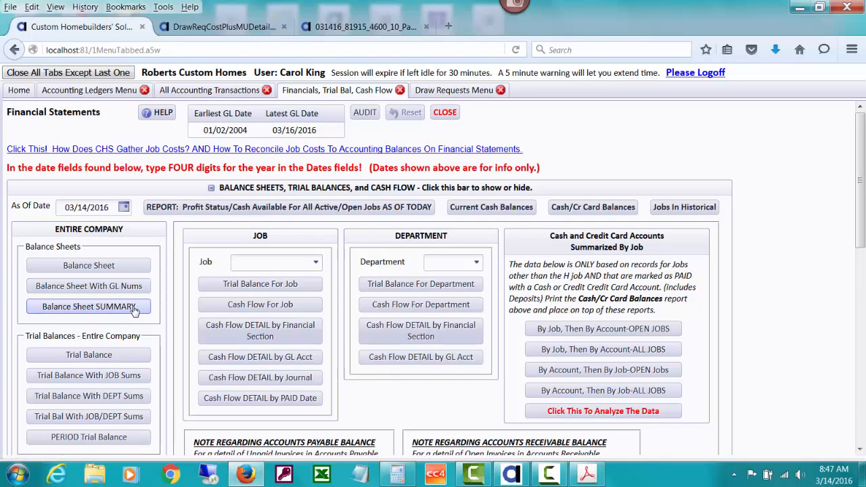
pyautogui.click(88, 376)
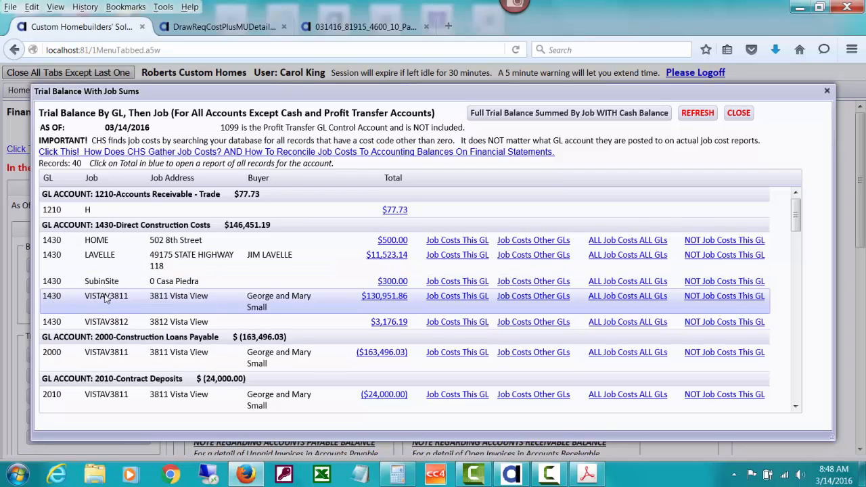
# Check the report total of job costs posted to GL 1430 for job VISTAV3811, and close the report
pyautogui.click(449, 298)
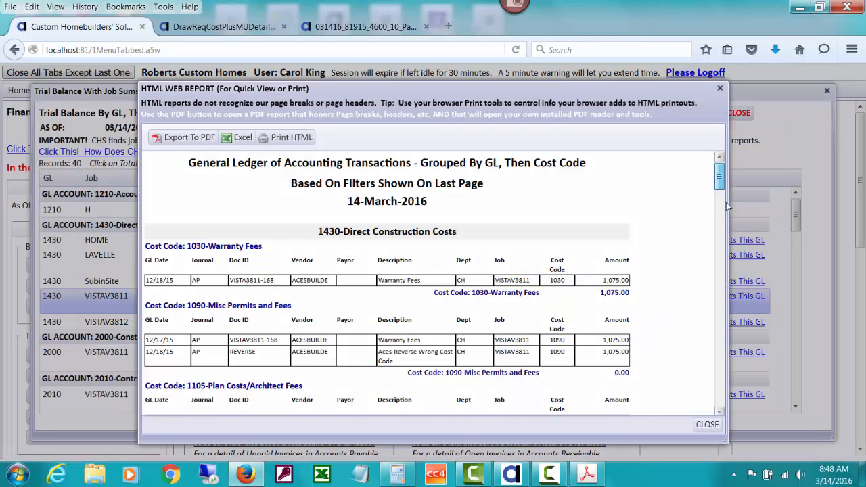
pyautogui.moveTo(721, 182); pyautogui.dragTo(721, 423)
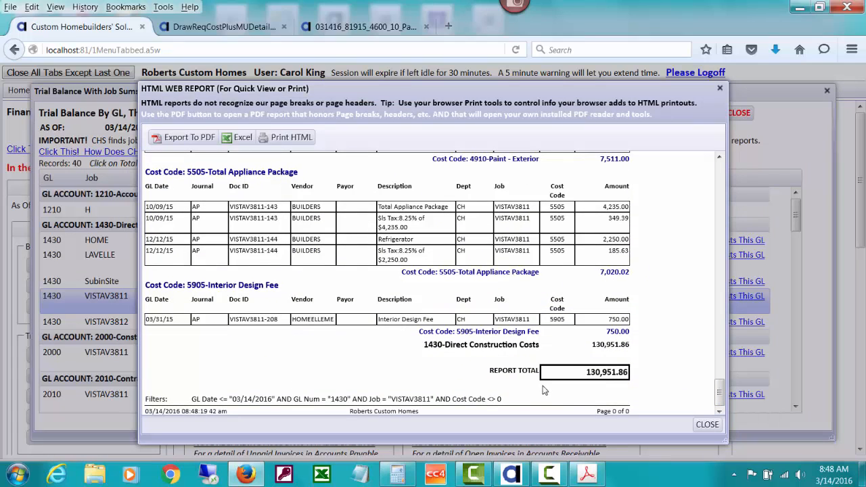
pyautogui.click(707, 425)
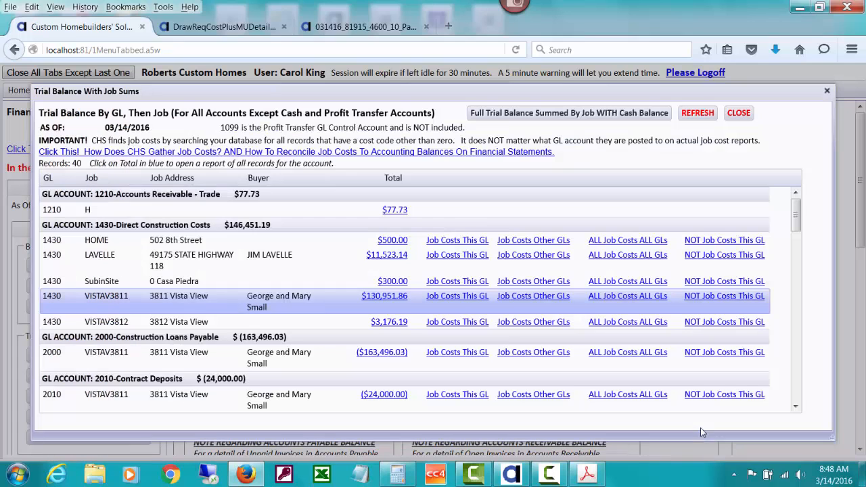
# Review all GL 1430 transactions behind the VISTAV3811 total, including the front door deduction and paid voucher entries, and close the report
pyautogui.click(401, 298)
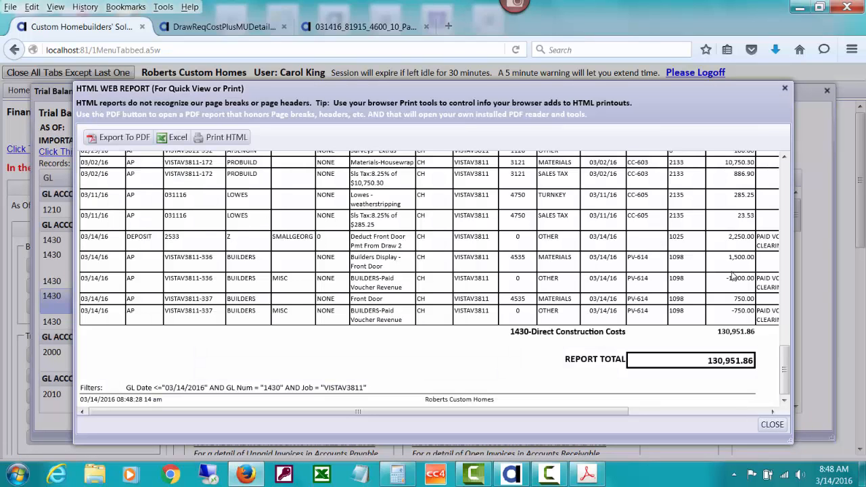
pyautogui.scroll(1, 789, 354)
pyautogui.scroll(1, 789, 353)
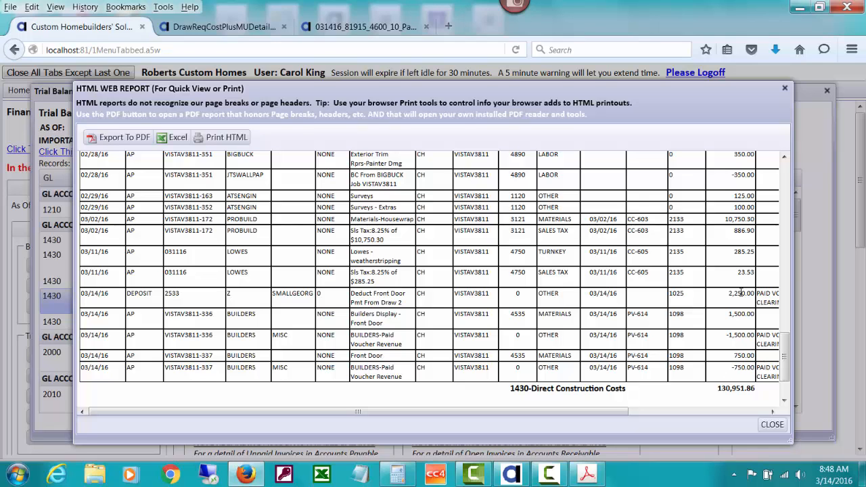
pyautogui.click(772, 425)
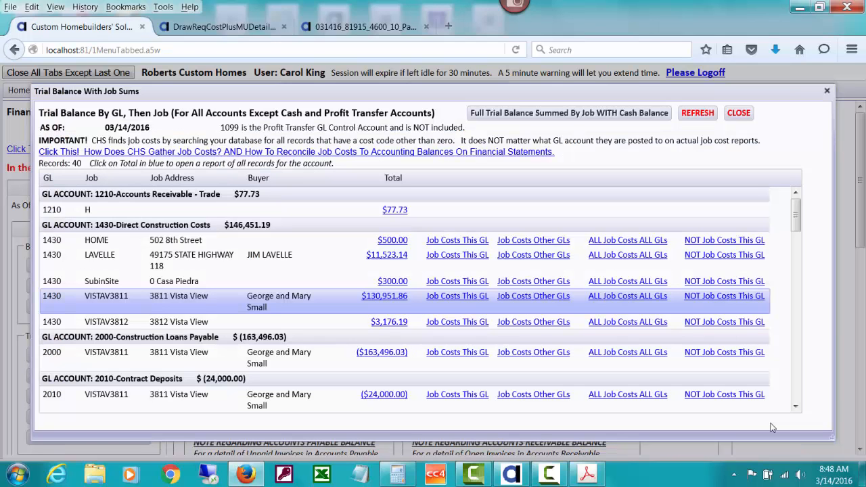
# Check the GL 1430 entries for VISTAV3811 that are not job costs, and close the report and the trial balance
pyautogui.click(704, 302)
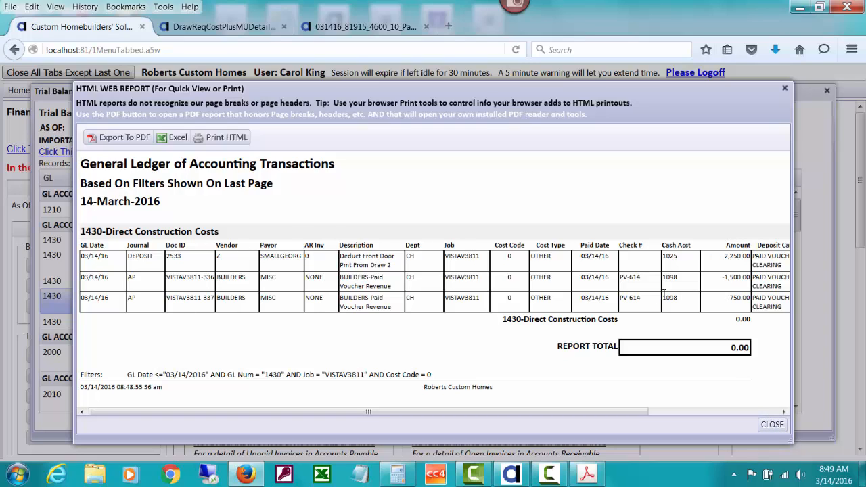
pyautogui.click(770, 429)
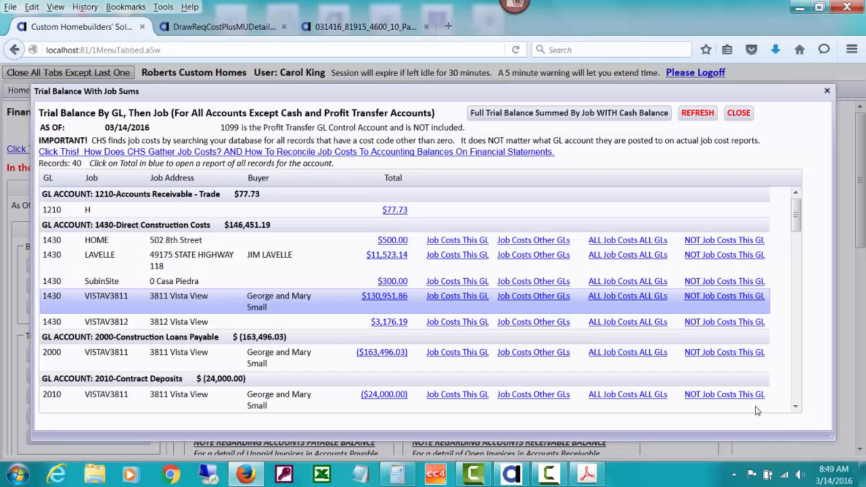
pyautogui.click(736, 116)
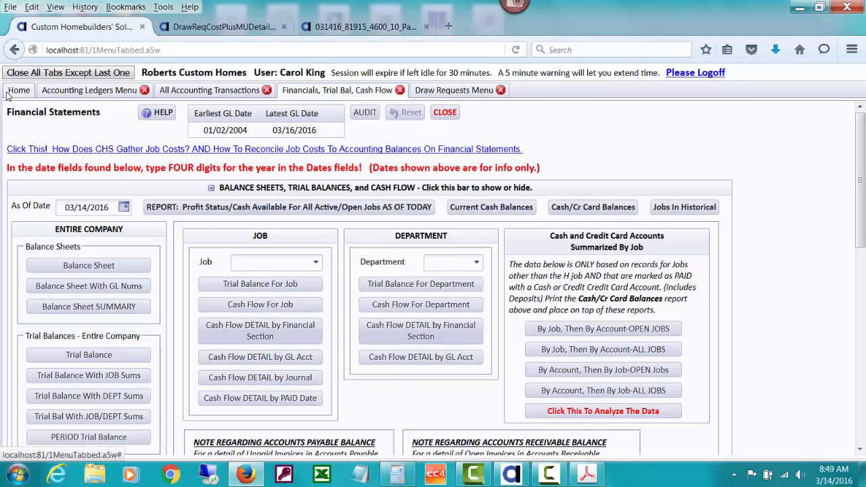
# Review the interim draws, Paid Voucher Clearing entries and total revenues in the Revenues Received report for VISTAV3811, and close it
pyautogui.click(442, 91)
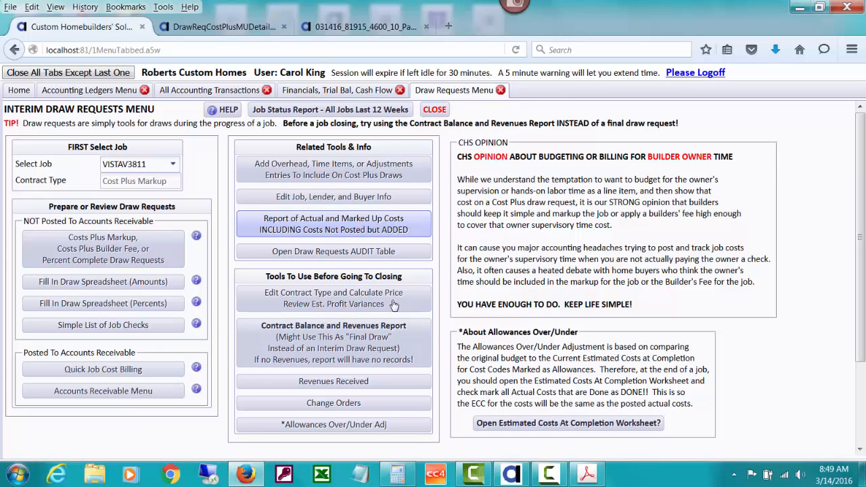
pyautogui.click(396, 382)
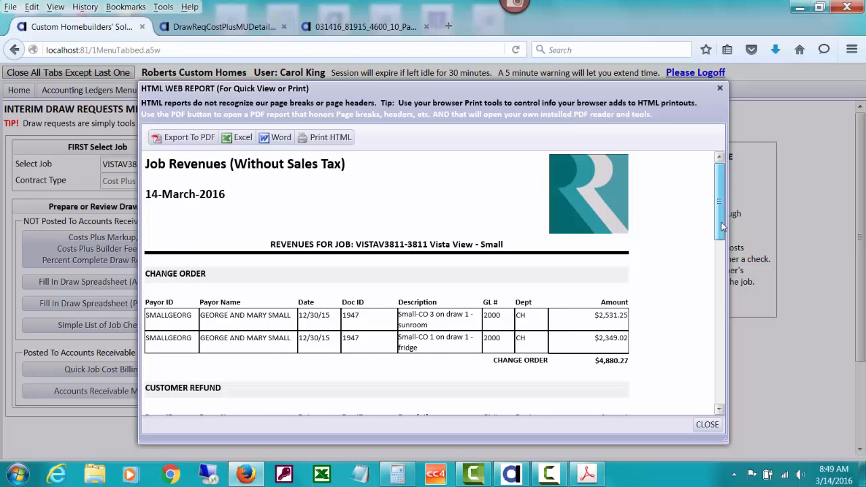
pyautogui.moveTo(722, 222); pyautogui.dragTo(721, 382)
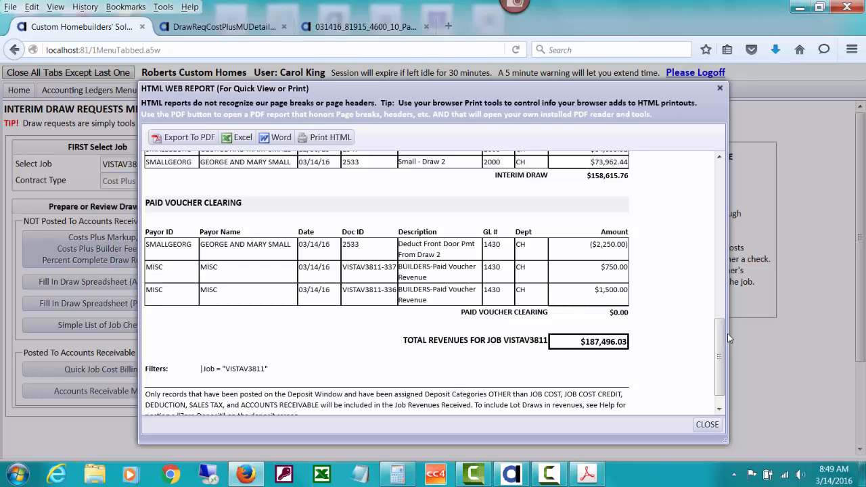
pyautogui.scroll(2, 721, 323)
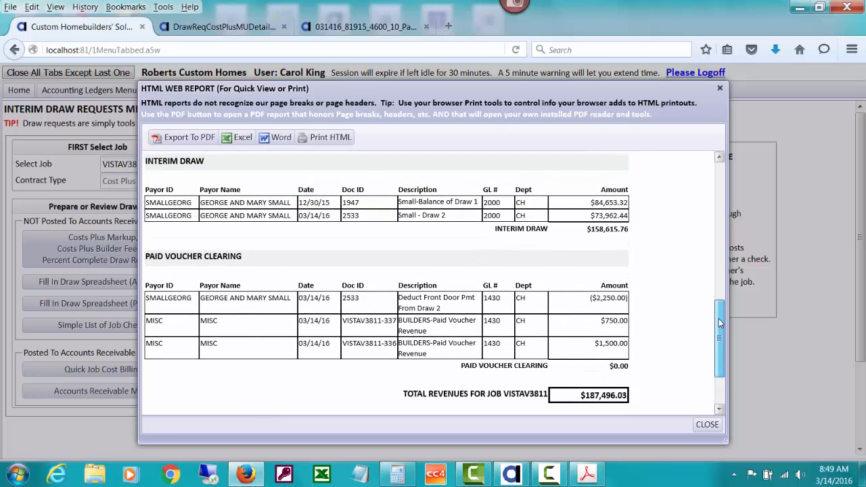
pyautogui.moveTo(721, 323); pyautogui.dragTo(720, 302)
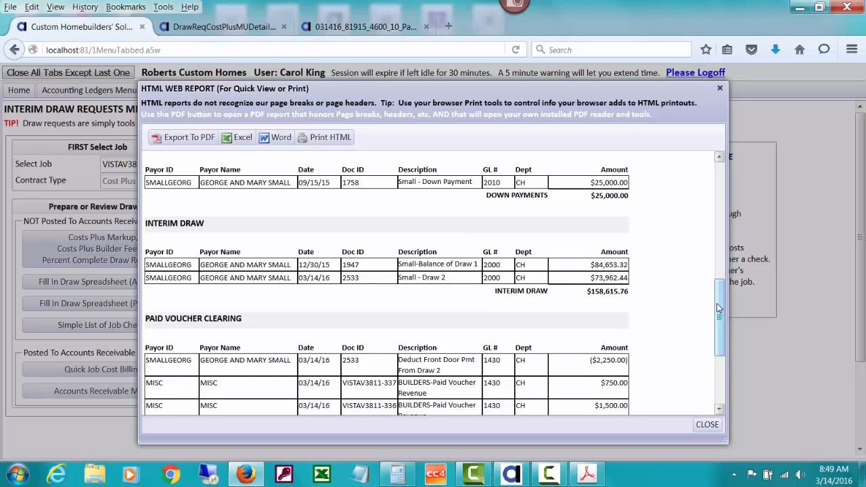
pyautogui.moveTo(721, 311); pyautogui.dragTo(725, 354)
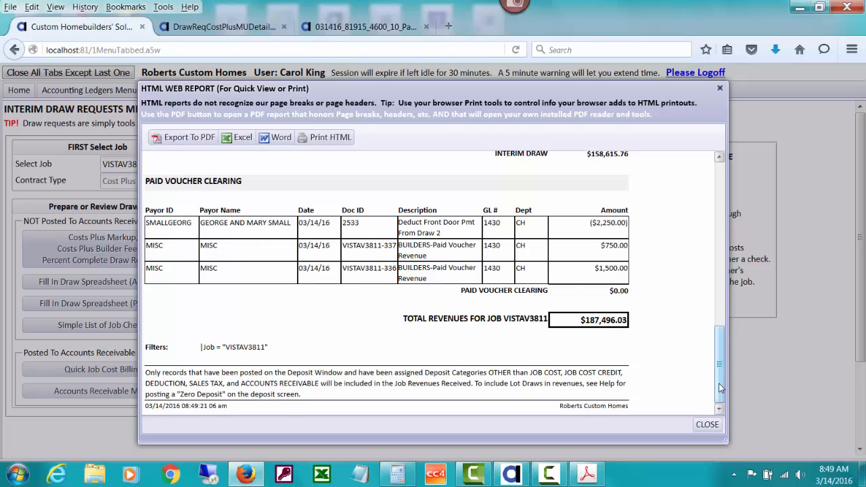
pyautogui.scroll(2, 719, 388)
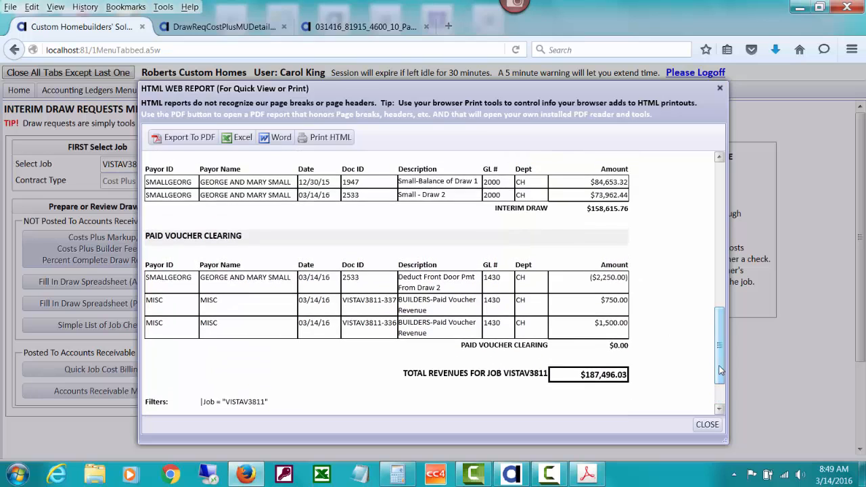
pyautogui.click(708, 425)
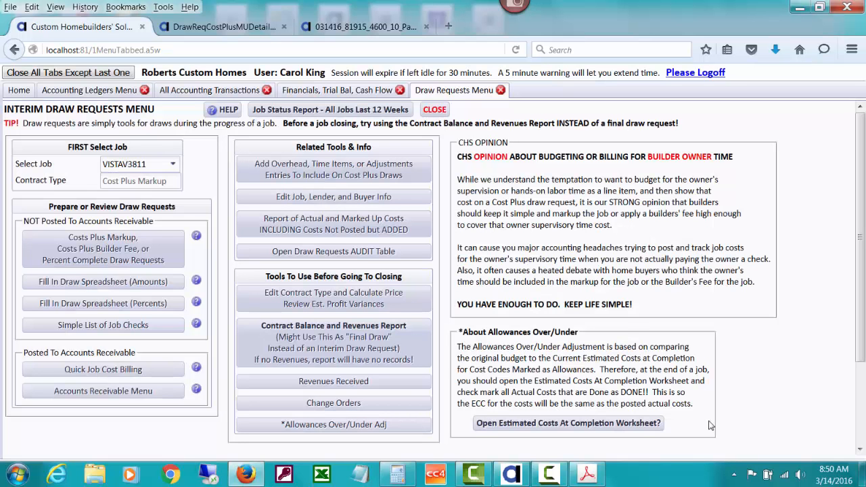